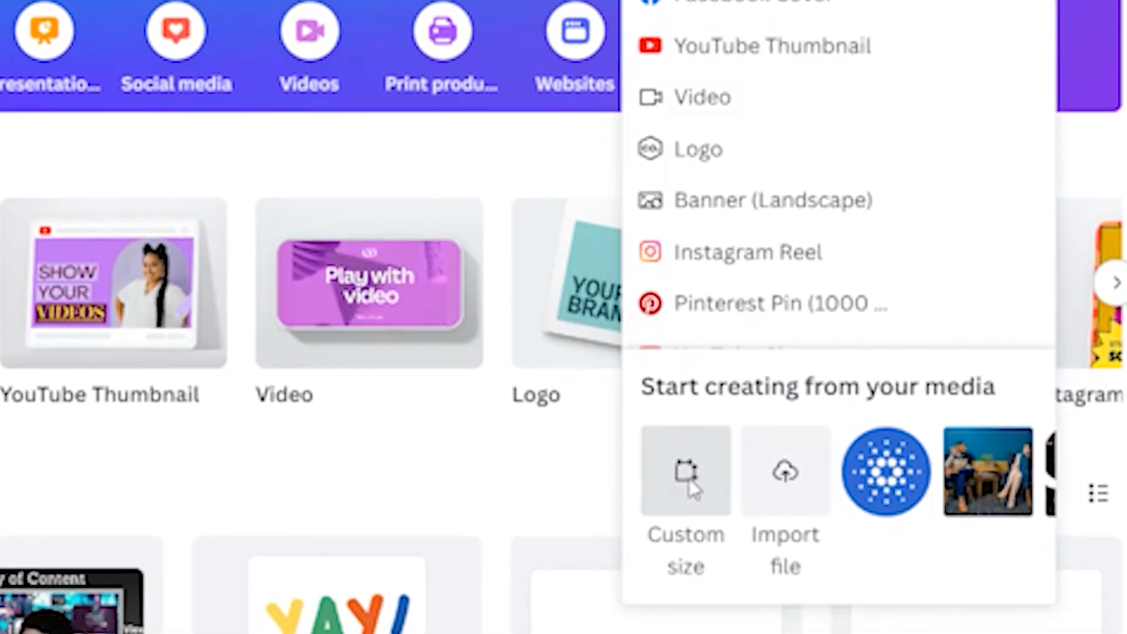
# Step: Create a new blank design in the YouTube Thumbnail format, 1280 × 720 px
pyautogui.click(690, 578)
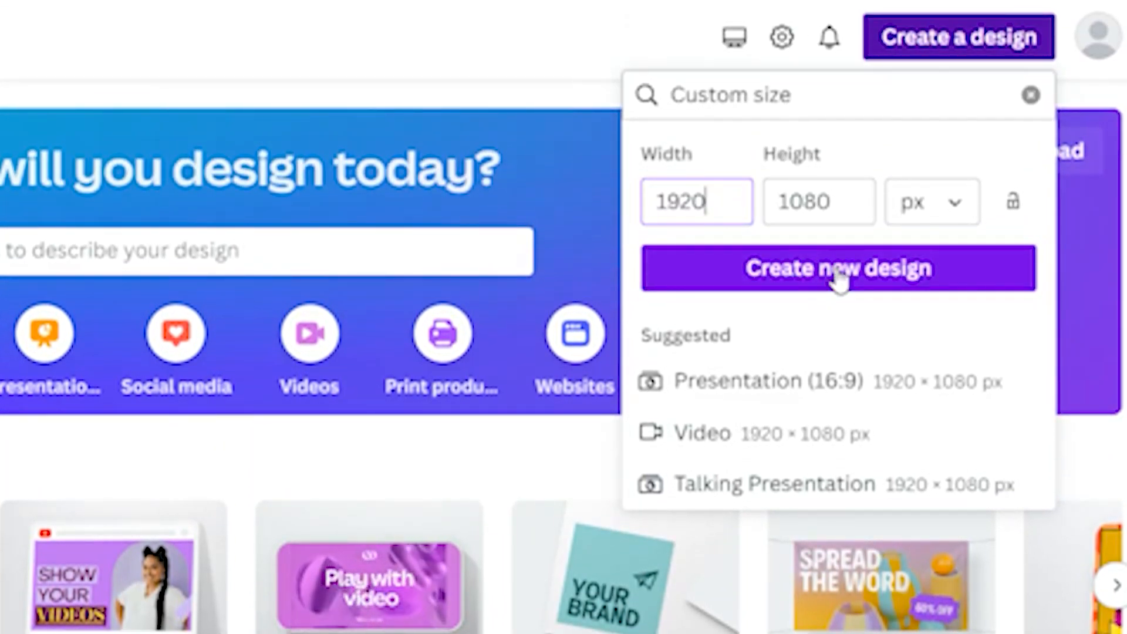
pyautogui.click(579, 51)
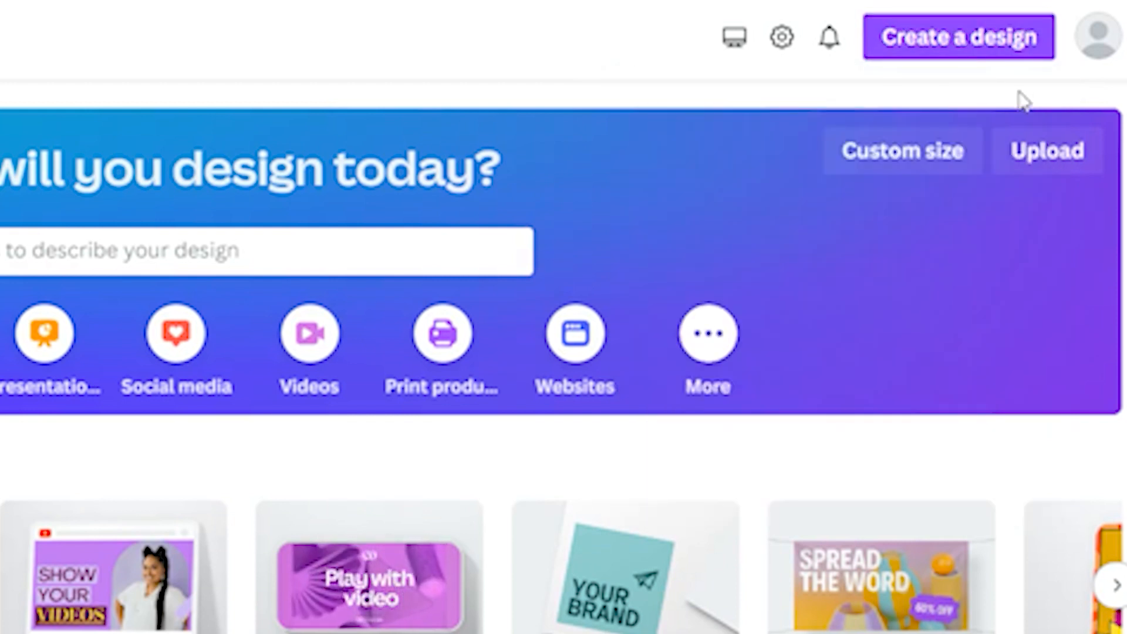
pyautogui.click(961, 51)
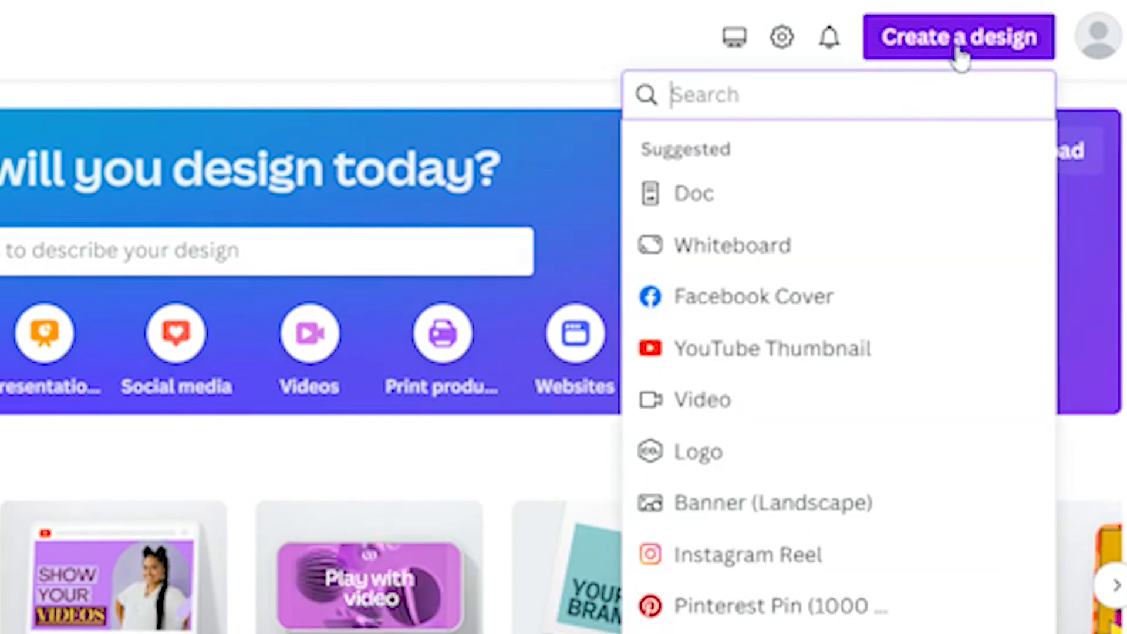
pyautogui.click(820, 367)
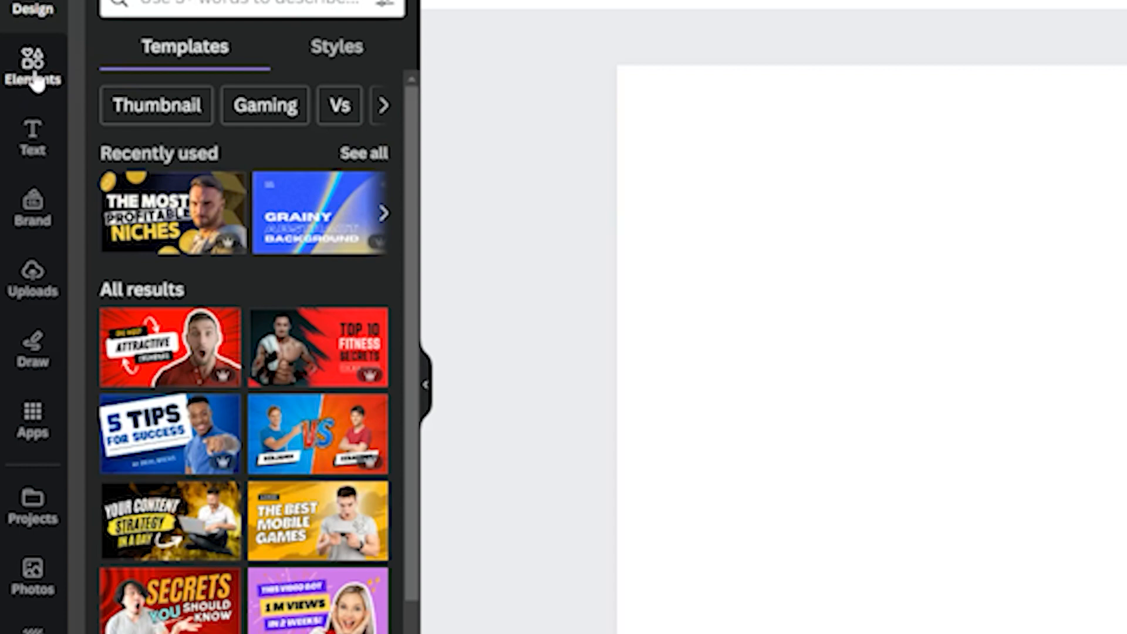
# Step: Insert a square shape from the elements library and stretch it to the full width of the page
pyautogui.click(34, 66)
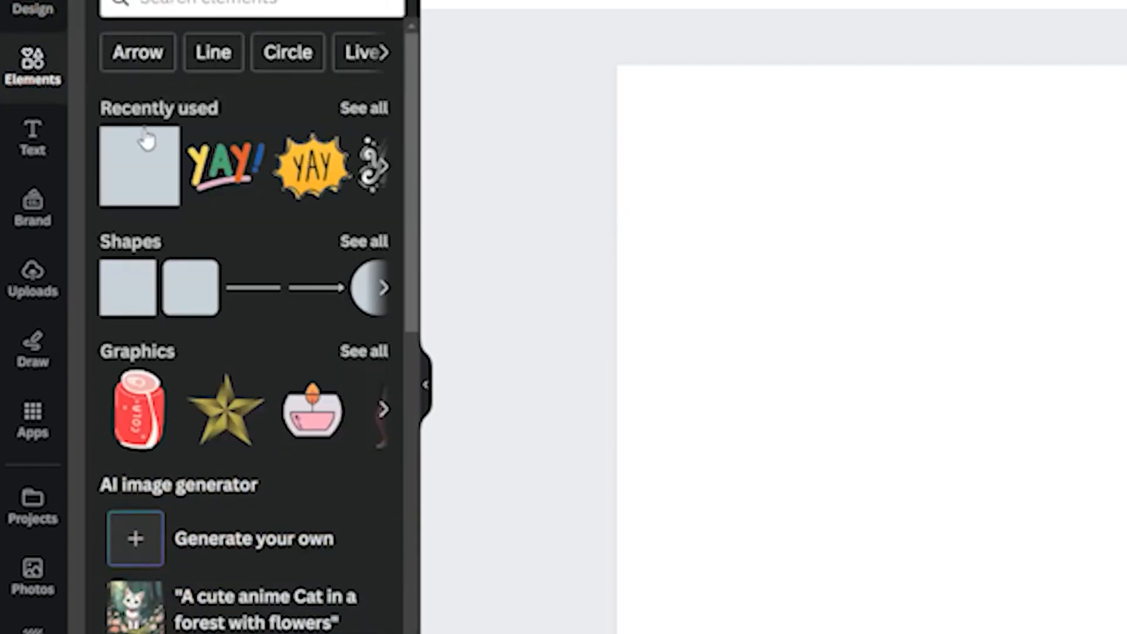
pyautogui.click(123, 303)
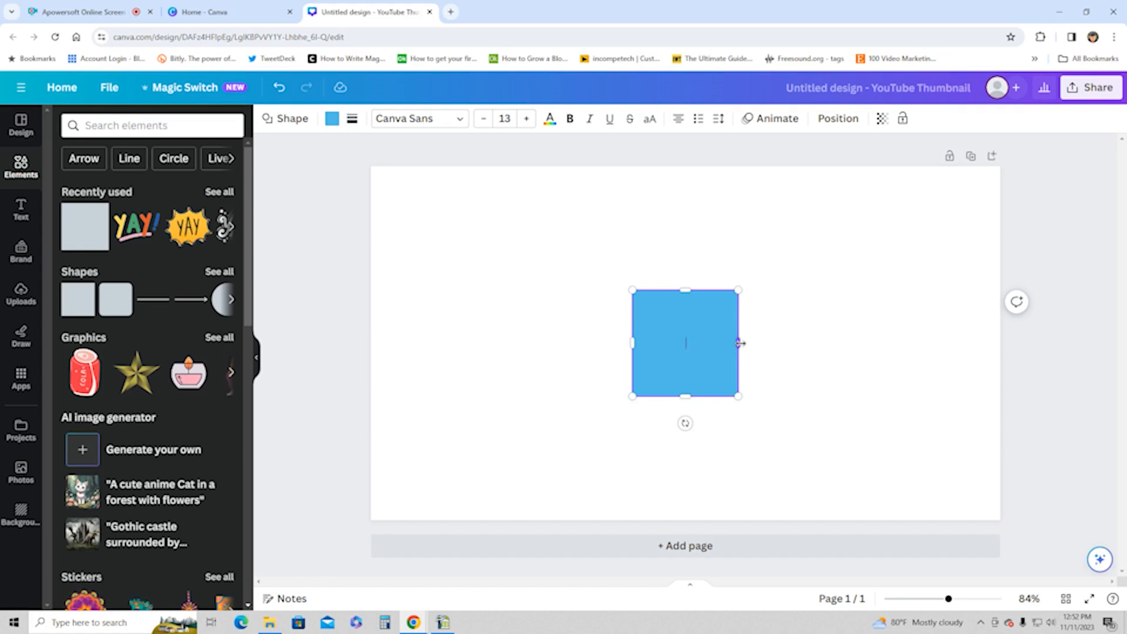
pyautogui.moveTo(741, 343); pyautogui.dragTo(1002, 332)
pyautogui.moveTo(632, 345); pyautogui.dragTo(371, 343)
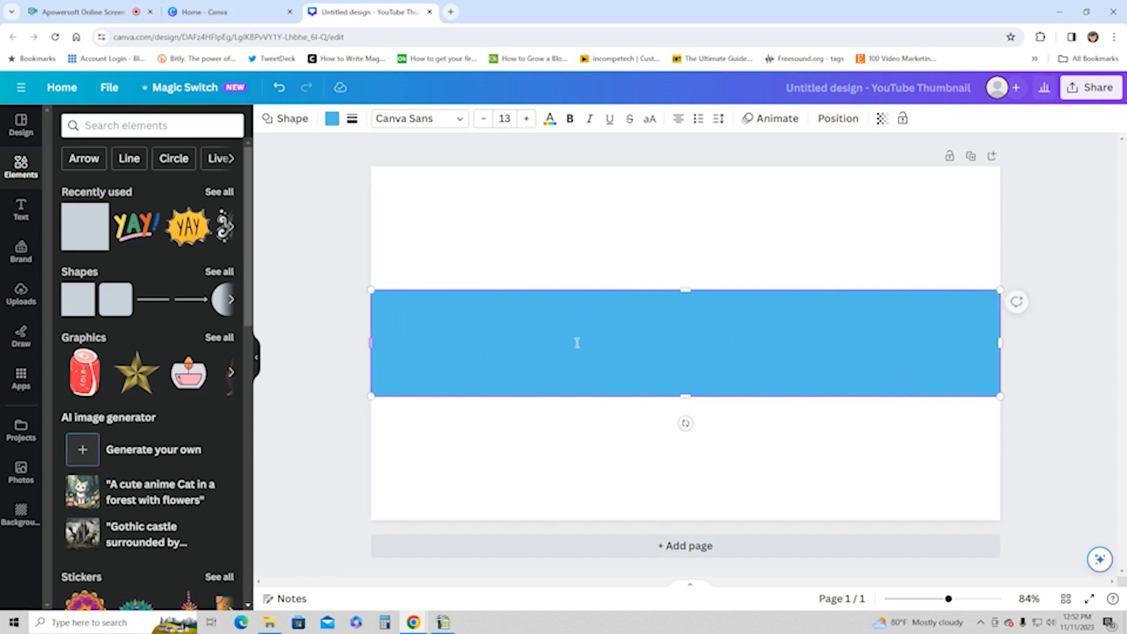
# Step: Move the blue bar into the lower-left part of the page and resize it to a shorter, thinner banner about two thirds of the page wide
pyautogui.moveTo(609, 307); pyautogui.dragTo(605, 373)
pyautogui.moveTo(992, 406); pyautogui.dragTo(766, 407)
pyautogui.moveTo(523, 427); pyautogui.dragTo(555, 449)
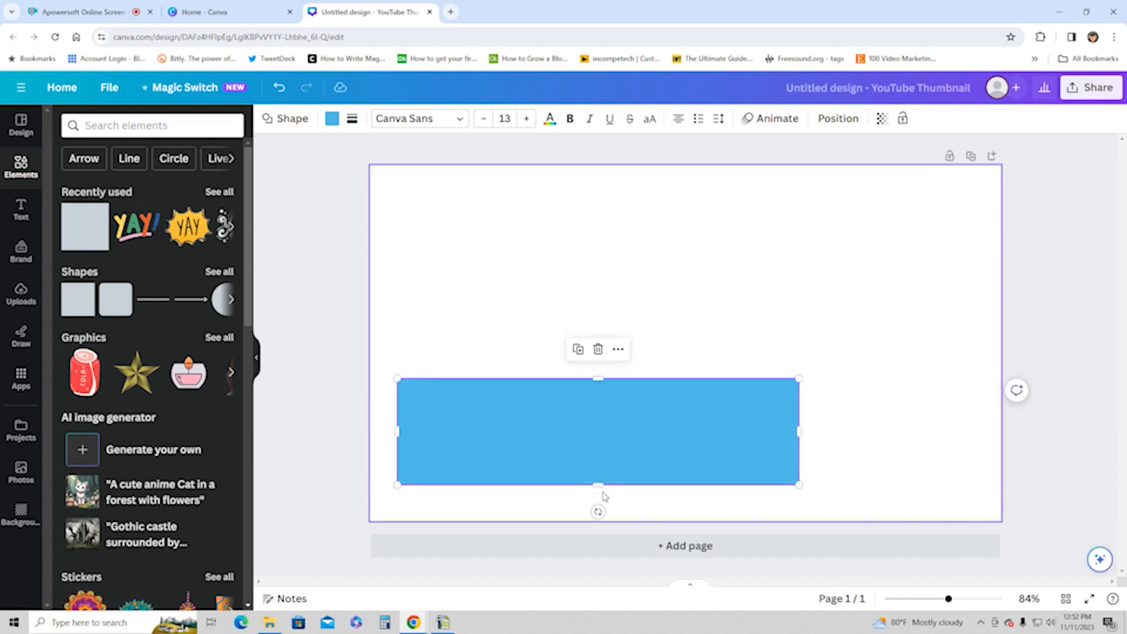
pyautogui.moveTo(597, 485); pyautogui.dragTo(599, 457)
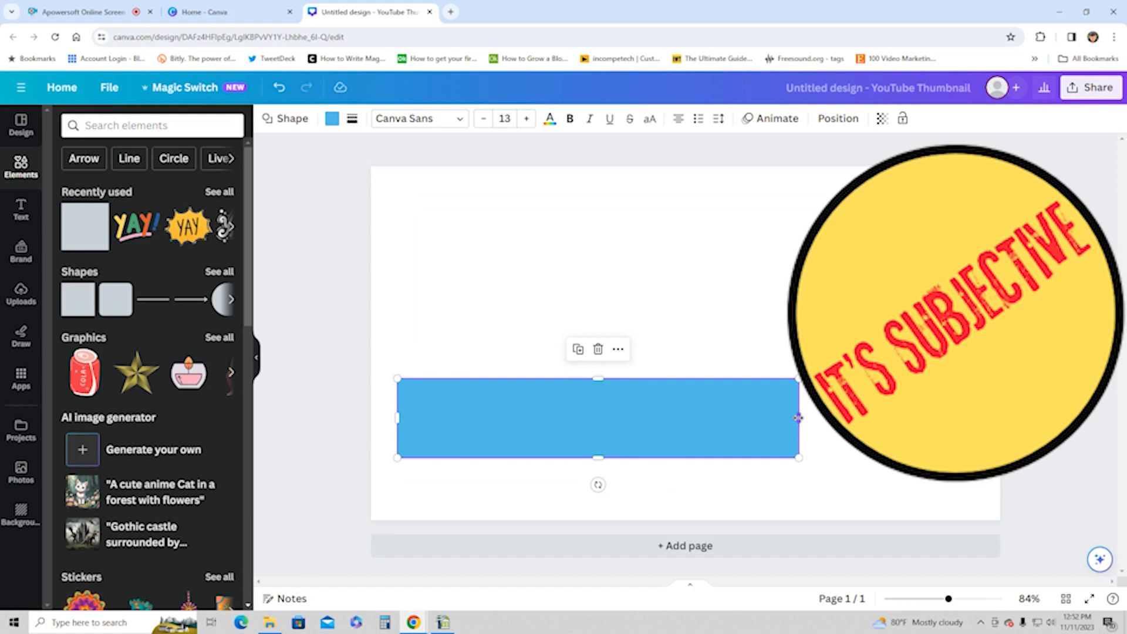
pyautogui.moveTo(799, 418); pyautogui.dragTo(816, 418)
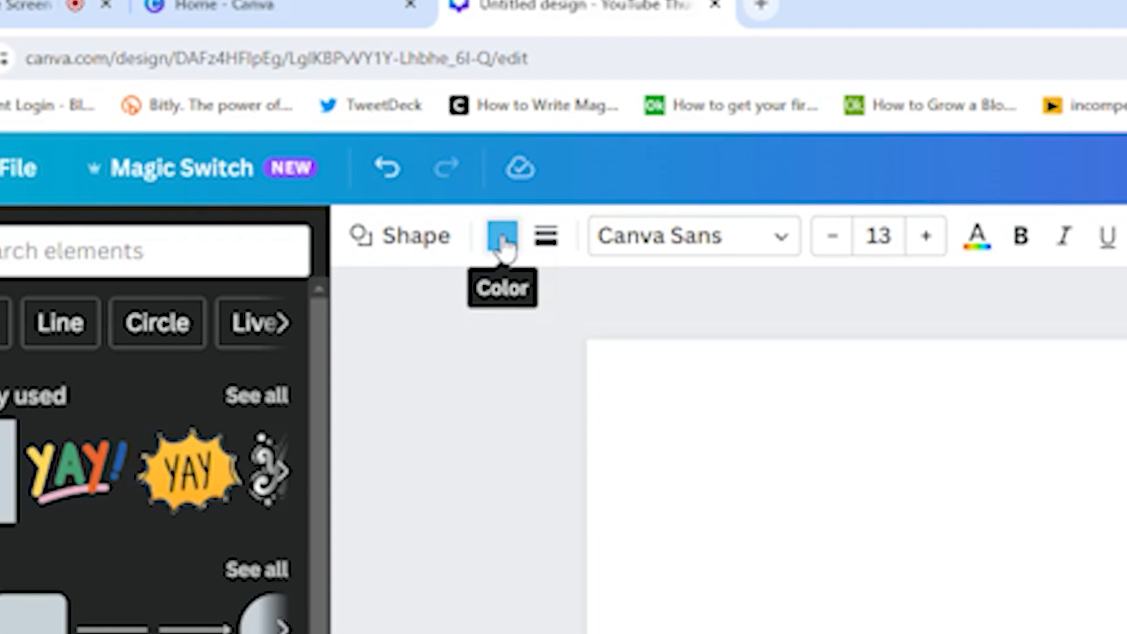
# Step: Try different custom hues for the bar and set its solid fill to dark red #7A1010
pyautogui.click(503, 242)
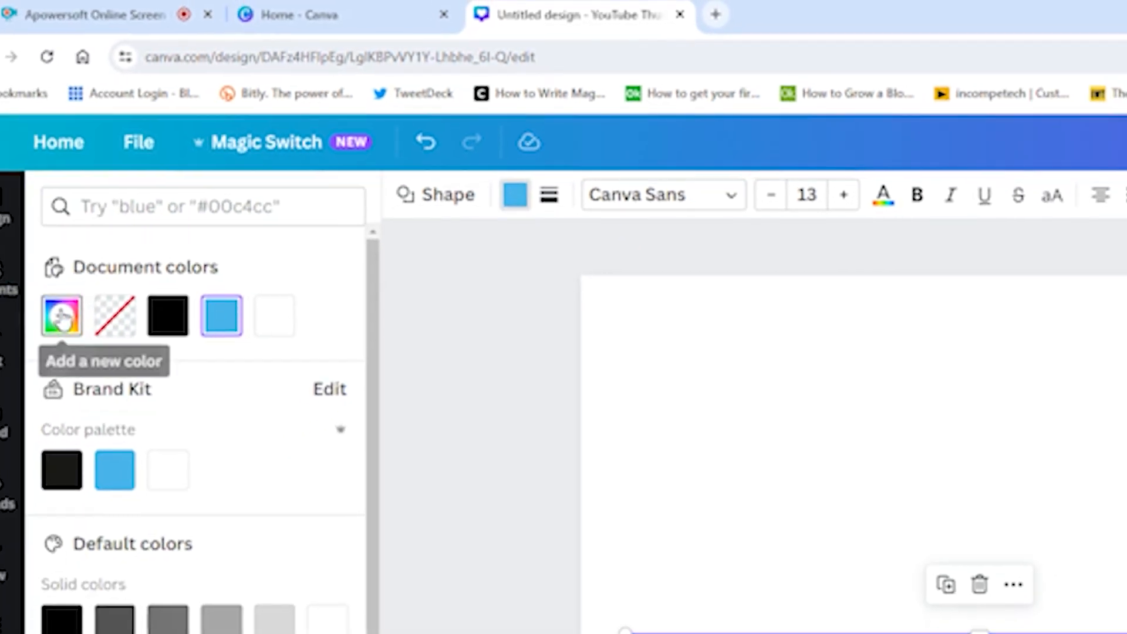
pyautogui.click(58, 319)
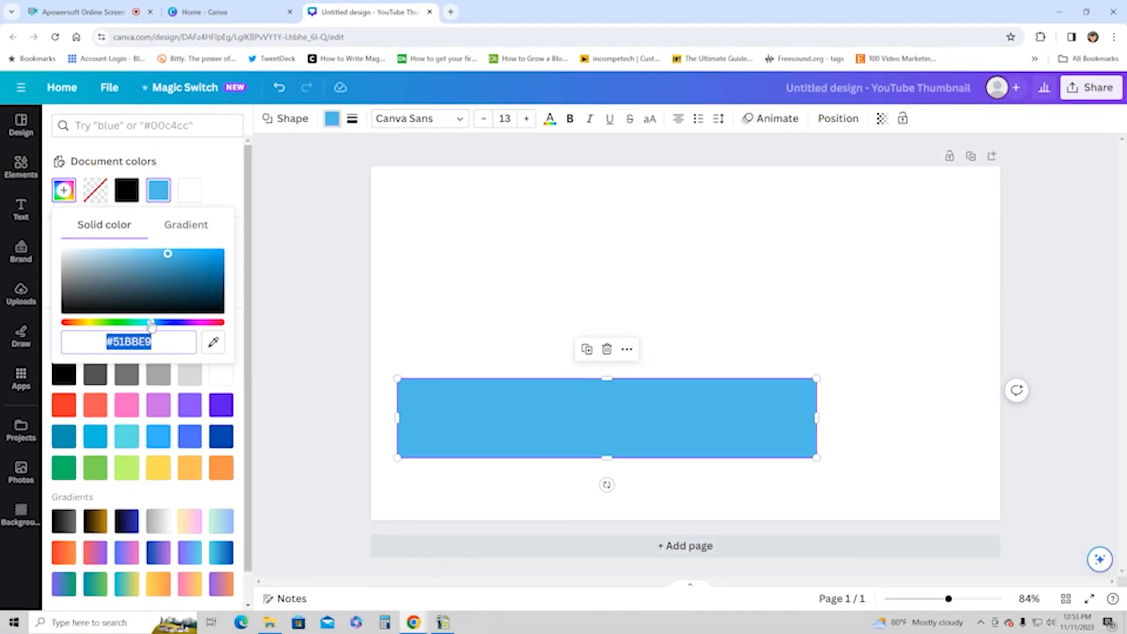
pyautogui.moveTo(152, 327); pyautogui.dragTo(210, 323)
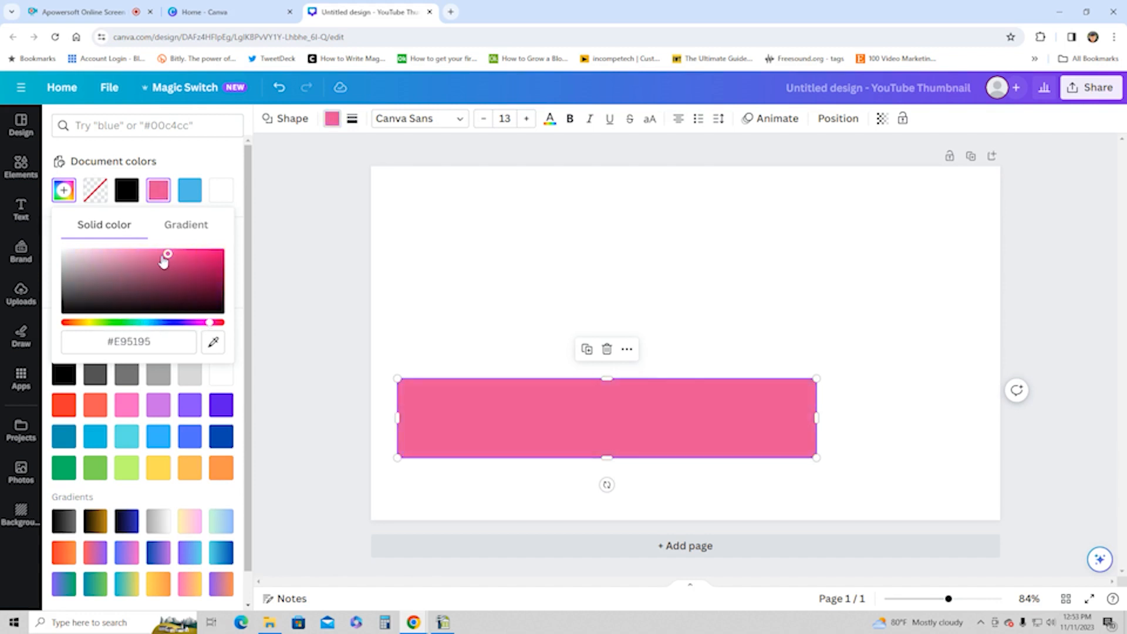
pyautogui.moveTo(168, 257); pyautogui.dragTo(132, 263)
pyautogui.moveTo(212, 327); pyautogui.dragTo(162, 333)
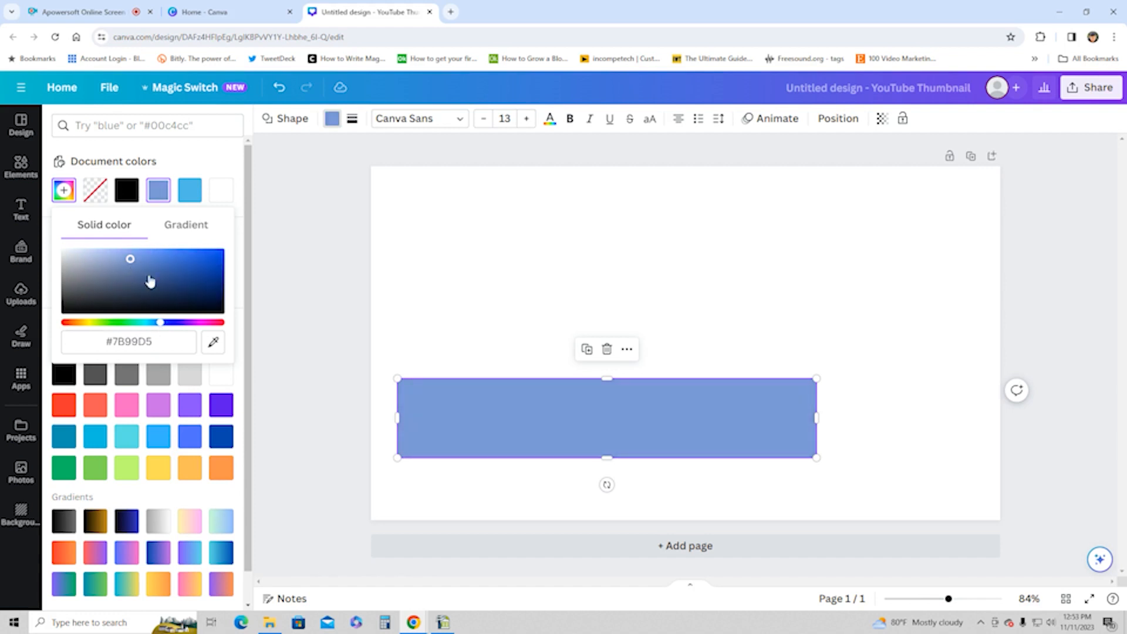
pyautogui.moveTo(211, 325); pyautogui.dragTo(215, 325)
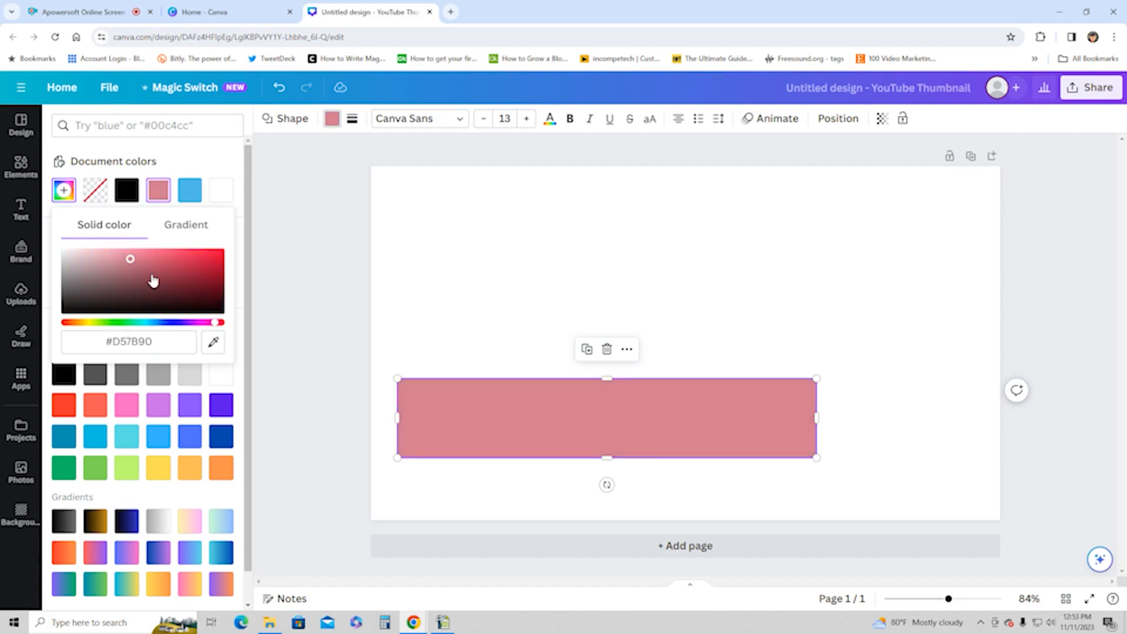
pyautogui.moveTo(216, 325); pyautogui.dragTo(224, 328)
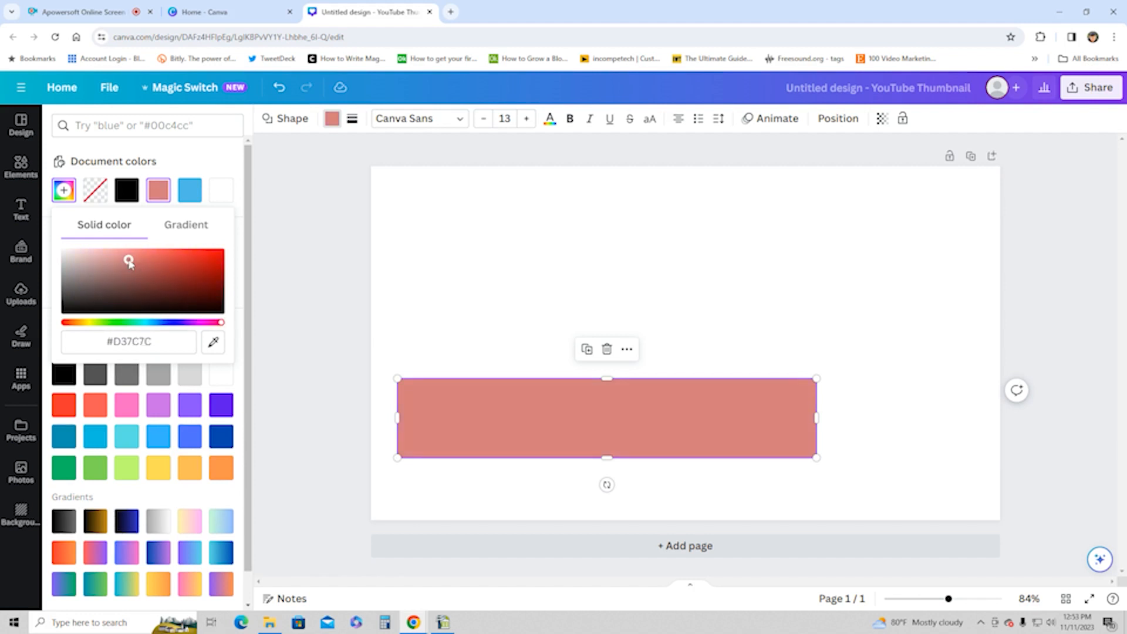
pyautogui.moveTo(128, 262); pyautogui.dragTo(203, 286)
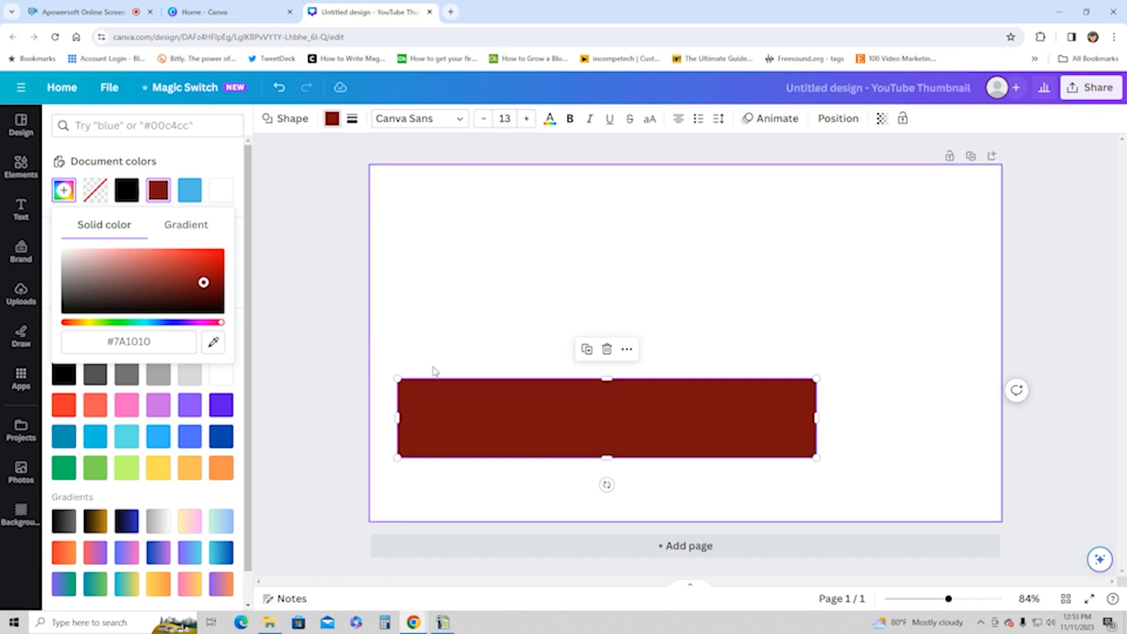
# Step: Change the bar's fill to a horizontal gradient from dark red to pink and shift the bar slightly down
pyautogui.click(186, 231)
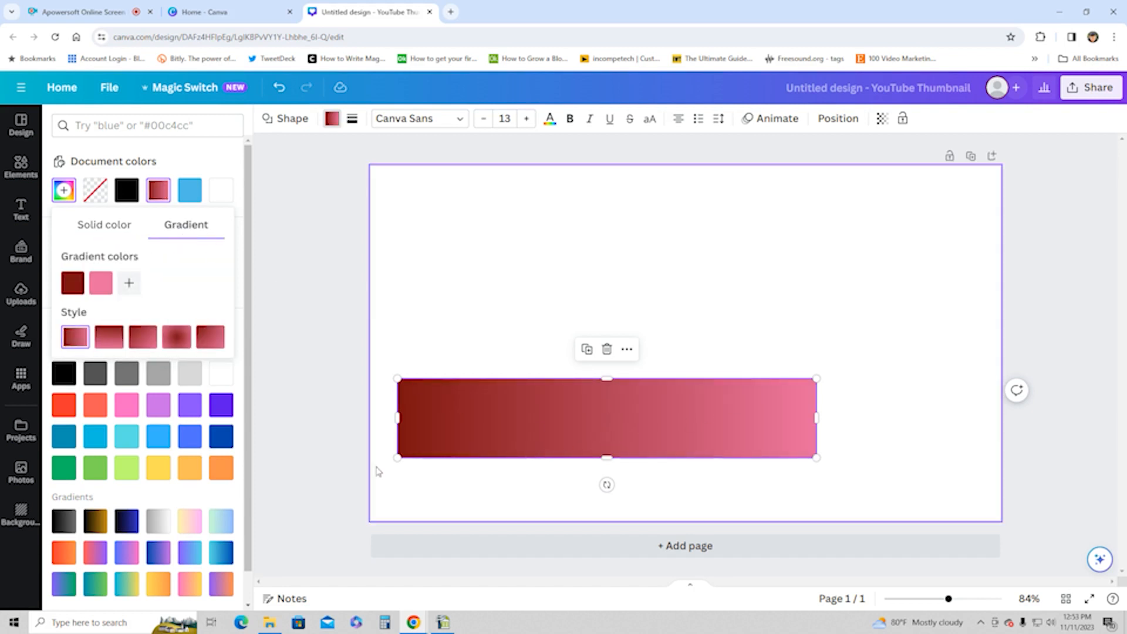
pyautogui.click(475, 293)
pyautogui.moveTo(544, 417); pyautogui.dragTo(542, 428)
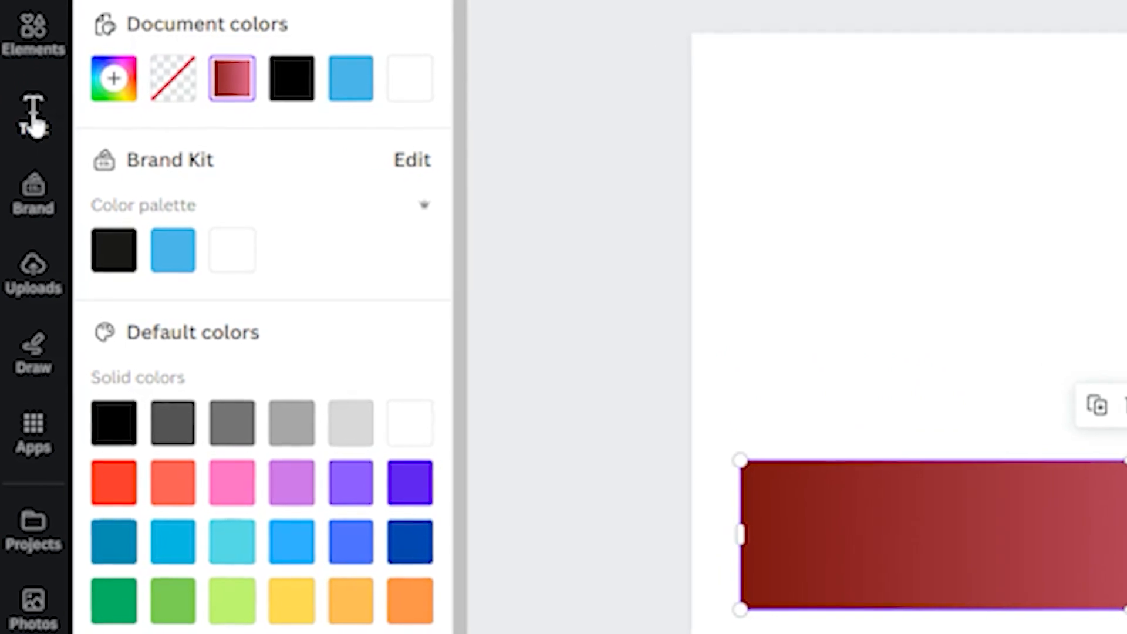
# Step: Add a heading text box to the page and replace its placeholder text with the person's full name
pyautogui.click(32, 137)
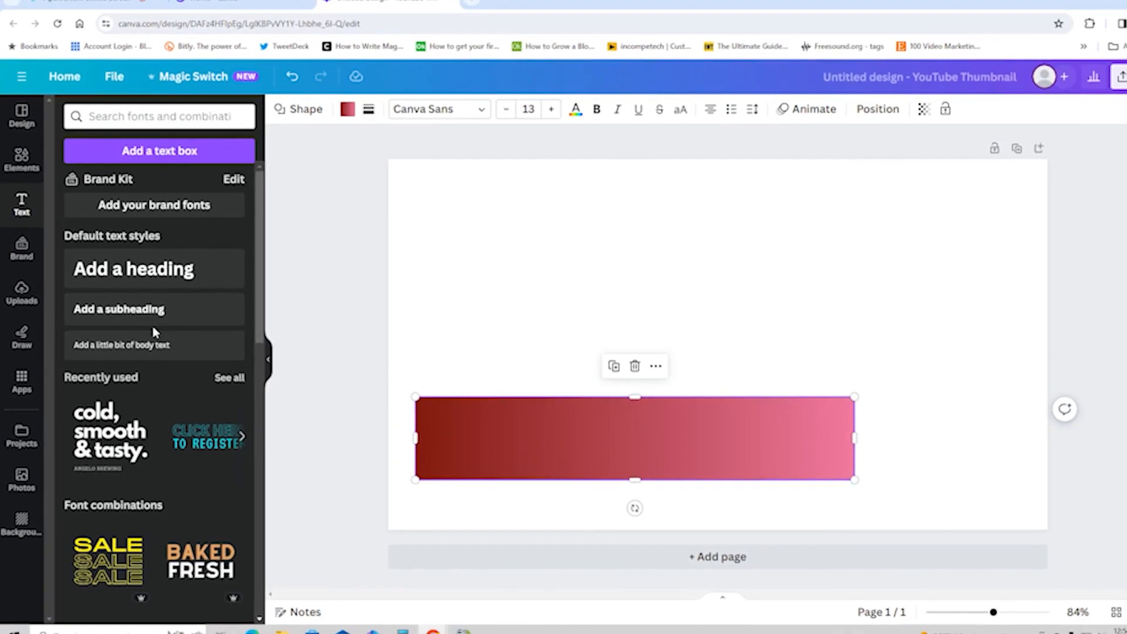
pyautogui.click(125, 273)
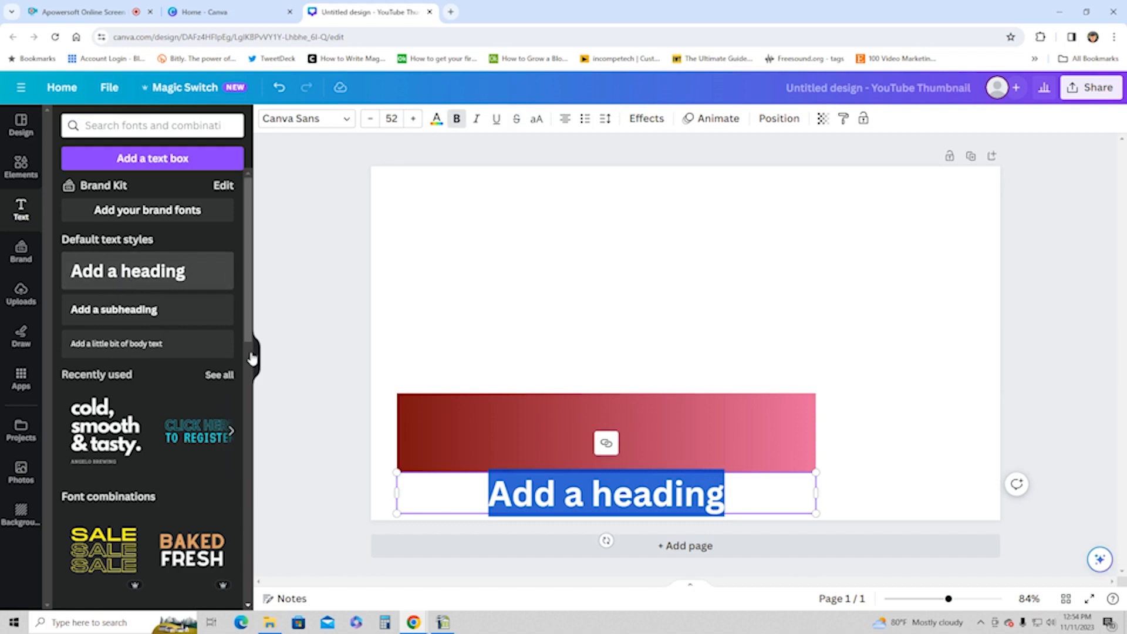
pyautogui.click(547, 497)
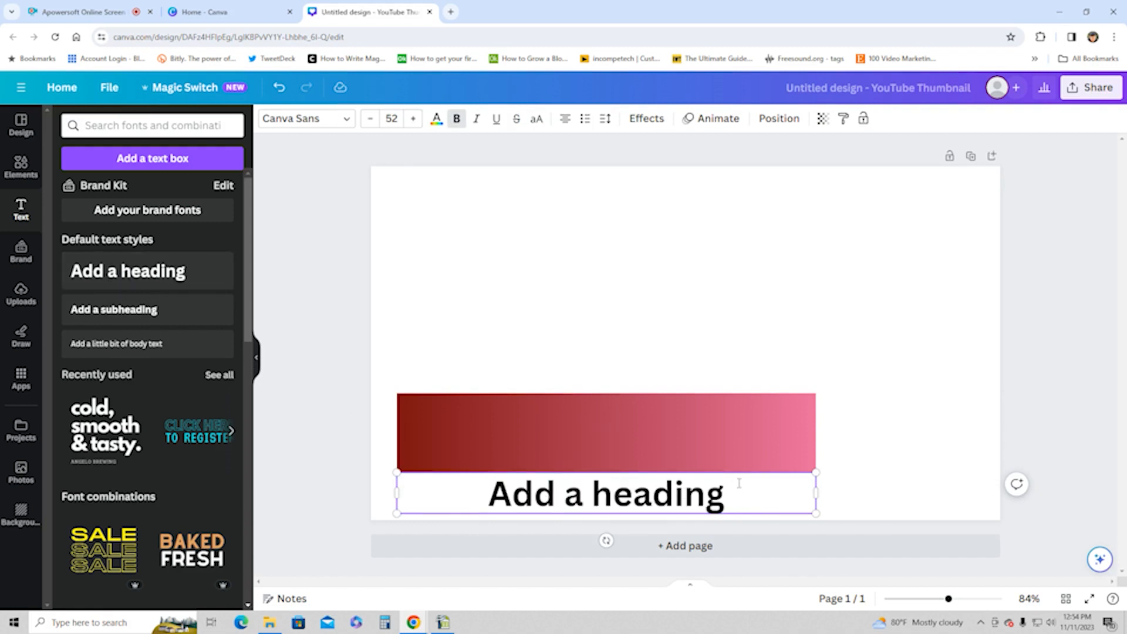
pyautogui.moveTo(737, 483); pyautogui.dragTo(472, 485)
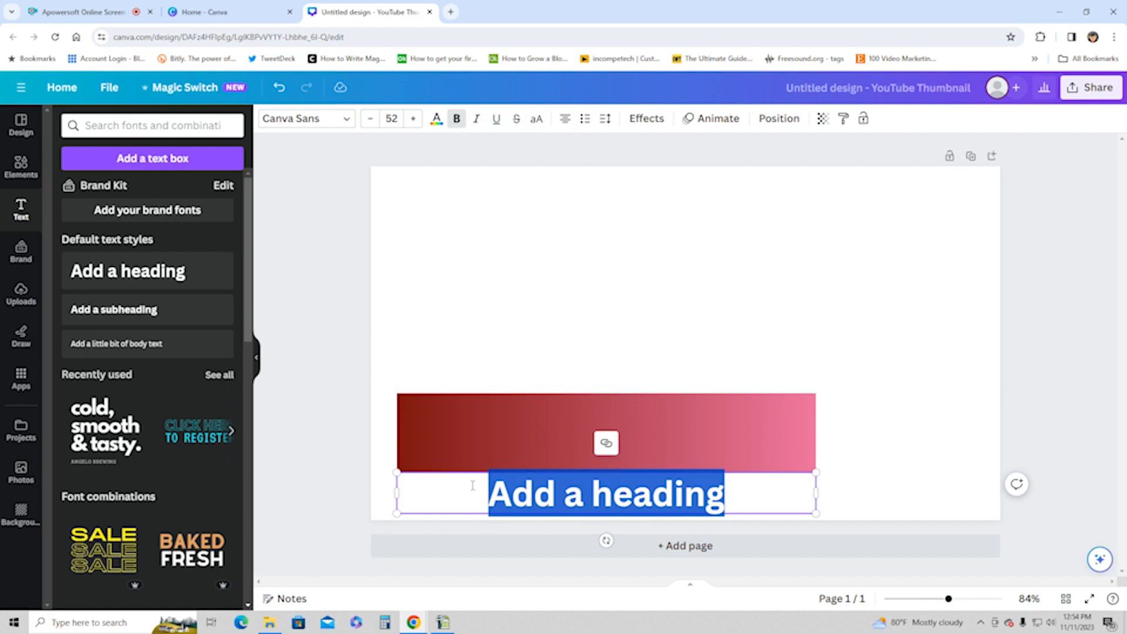
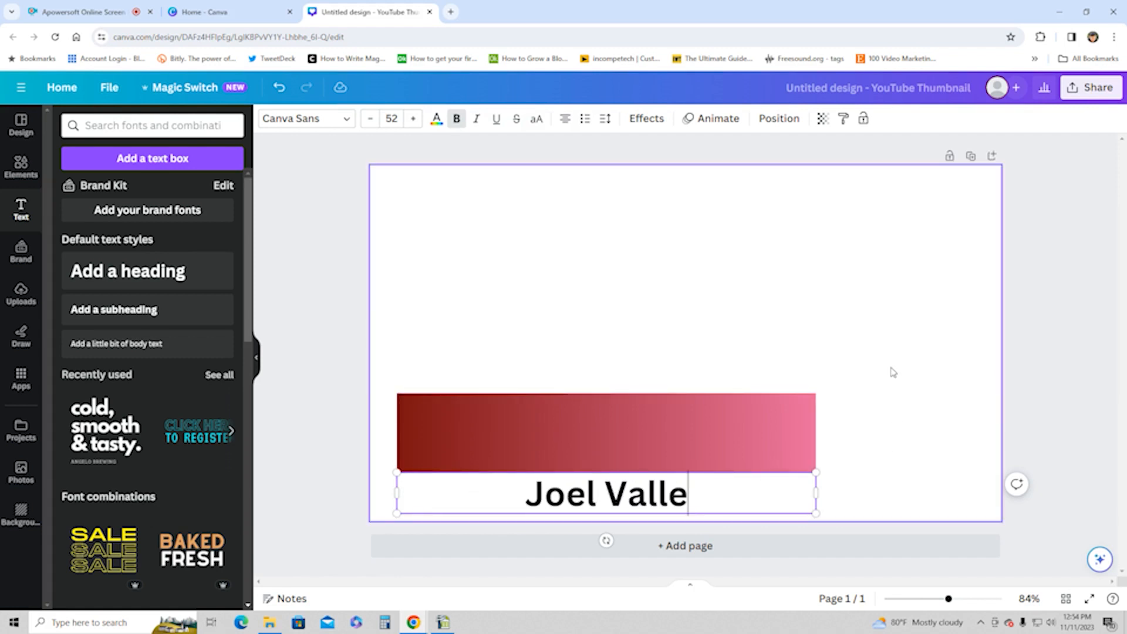
pyautogui.click(892, 372)
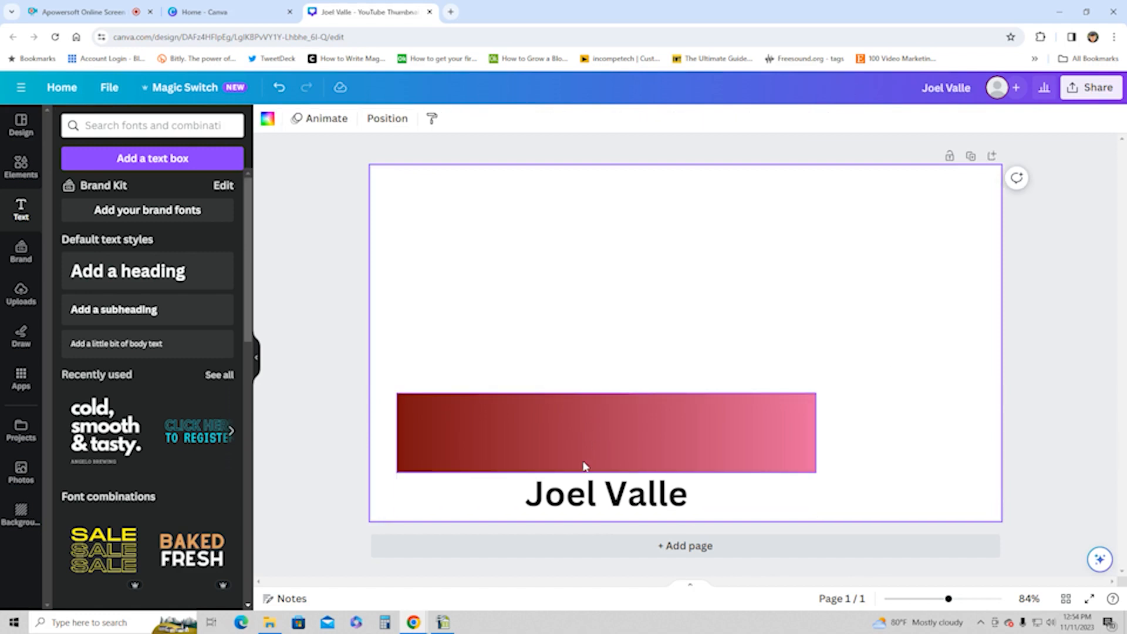
# Step: Browse the available fonts for the name heading, including the fonts in the Paragraph category
pyautogui.click(642, 502)
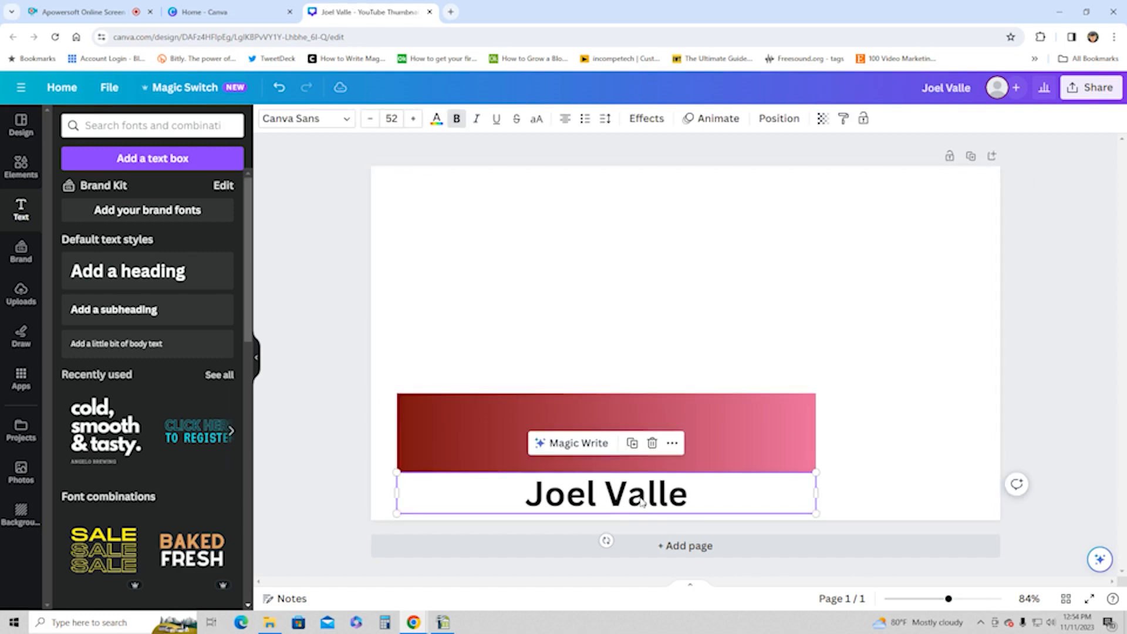
pyautogui.click(348, 120)
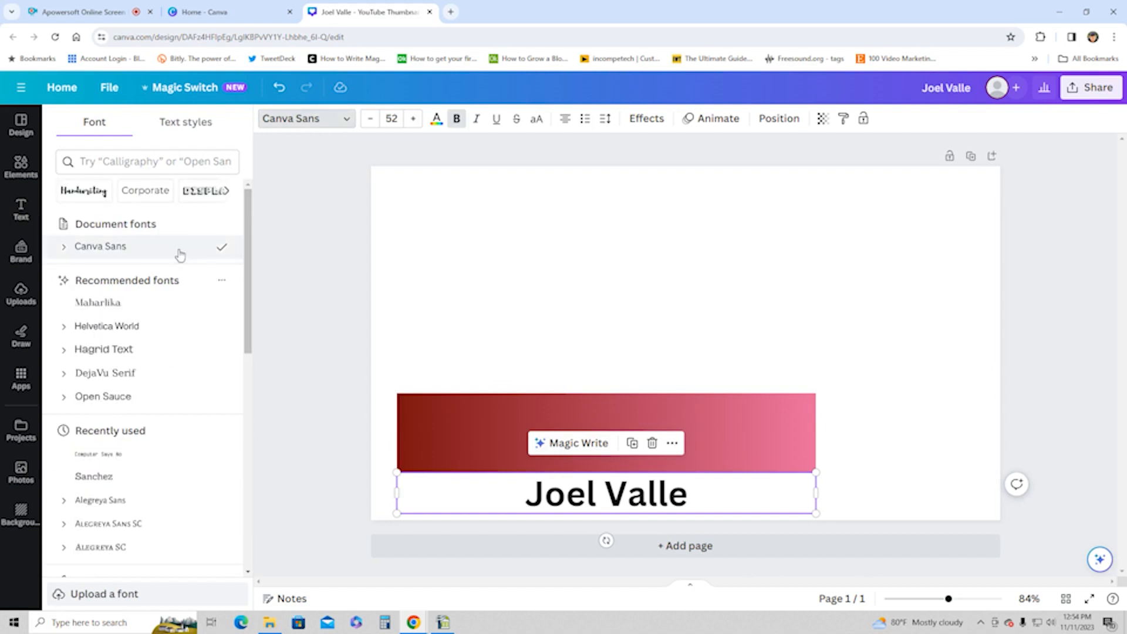
pyautogui.moveTo(251, 256)
pyautogui.mouseDown()
pyautogui.moveTo(250, 352)
pyautogui.moveTo(251, 258)
pyautogui.mouseUp()
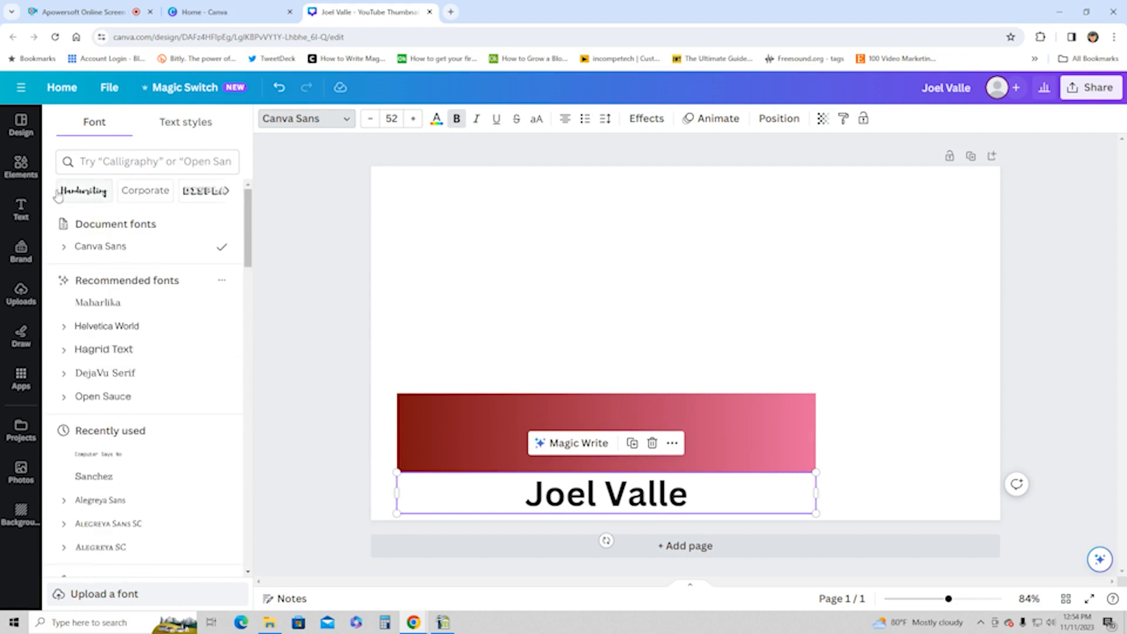
pyautogui.click(229, 192)
pyautogui.click(228, 192)
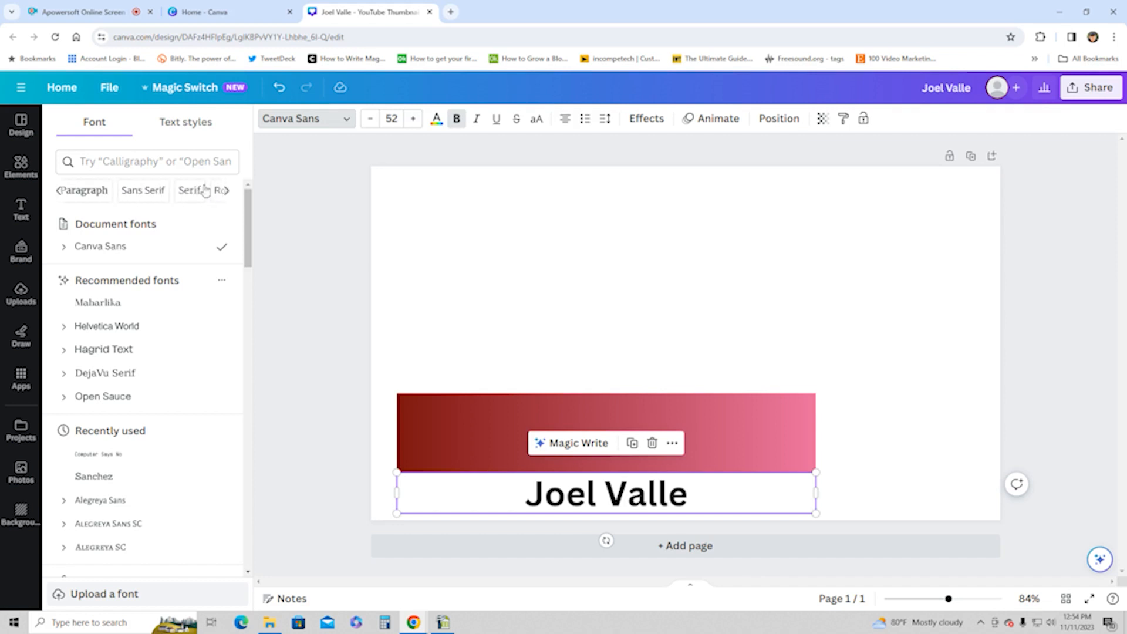
pyautogui.click(88, 190)
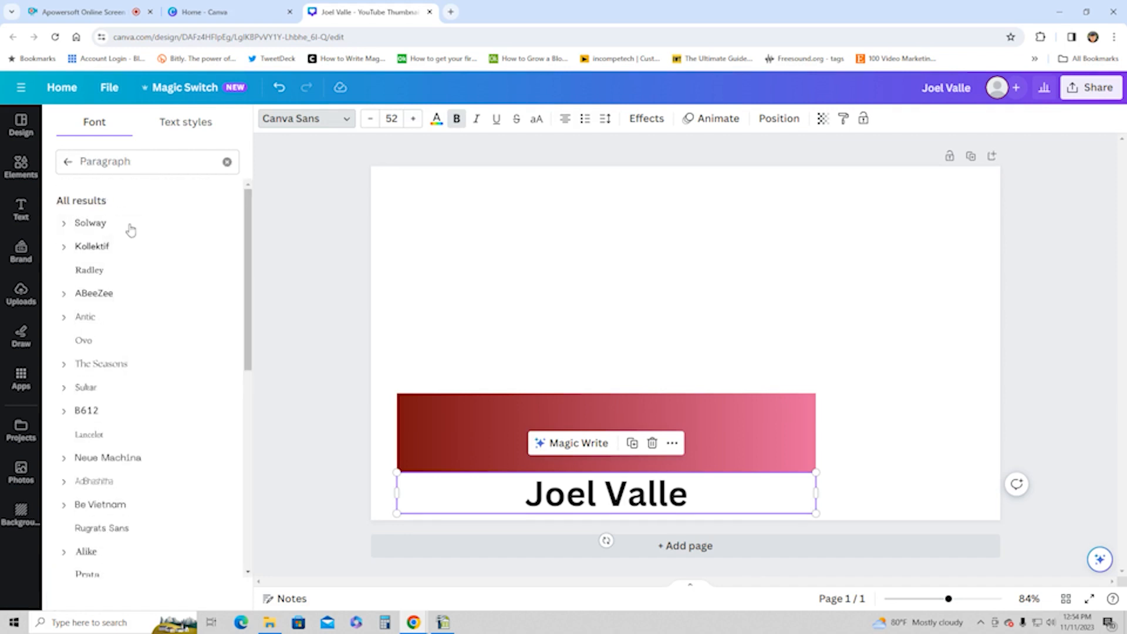
pyautogui.click(68, 161)
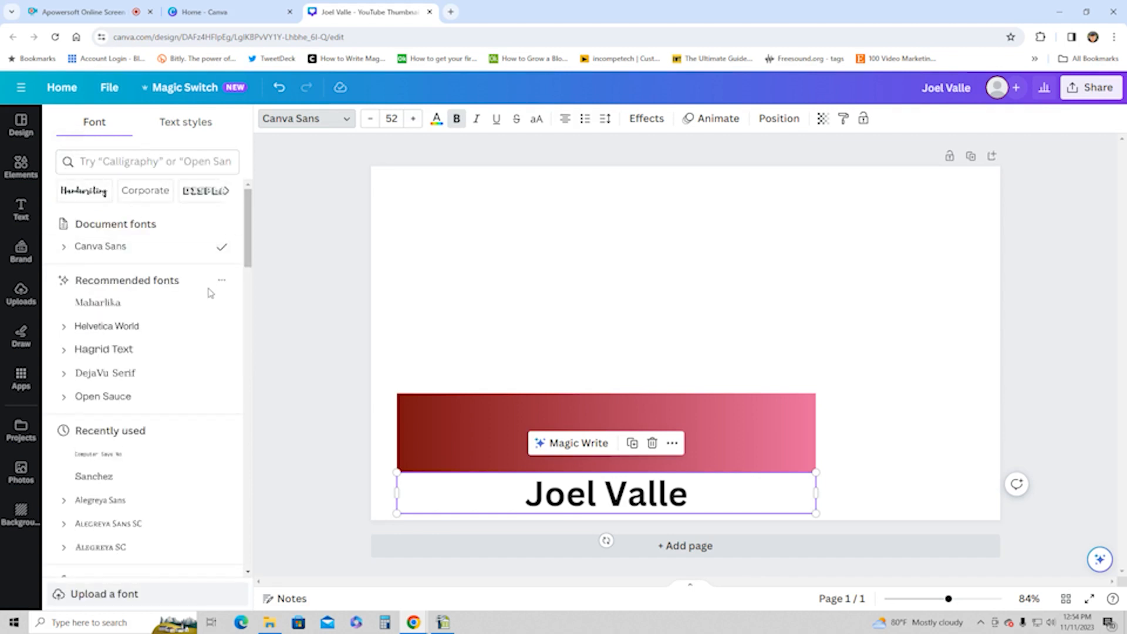
pyautogui.moveTo(248, 242)
pyautogui.mouseDown()
pyautogui.moveTo(249, 256)
pyautogui.moveTo(244, 226)
pyautogui.mouseUp()
# Step: Search the fonts for "sans" and apply Brick Sans to the name heading
pyautogui.click(106, 168)
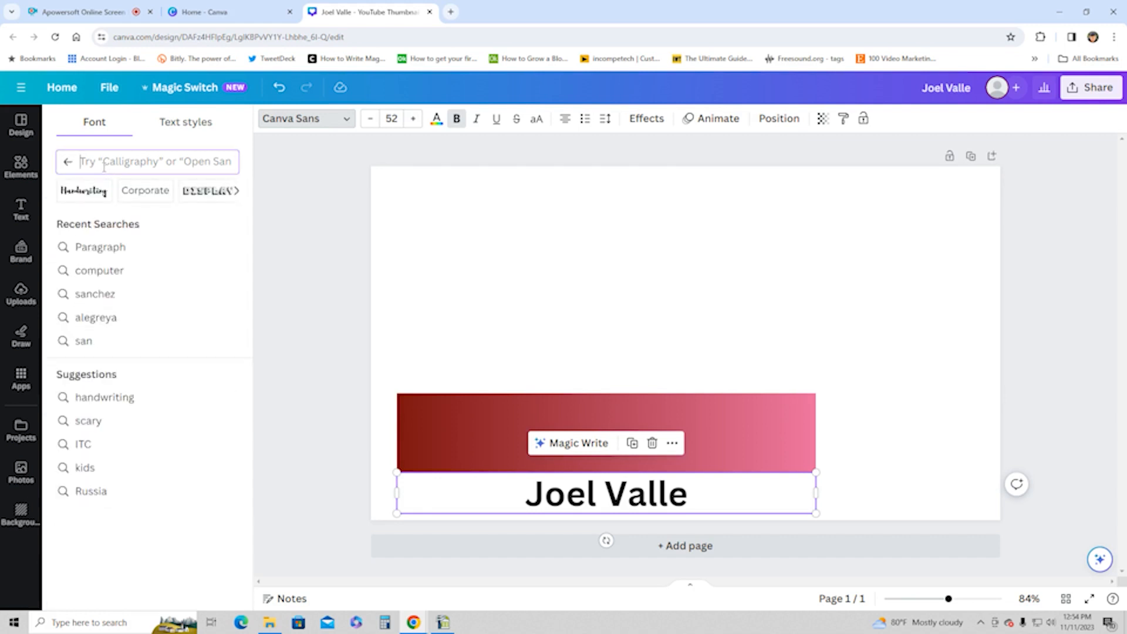
pyautogui.write('sans')
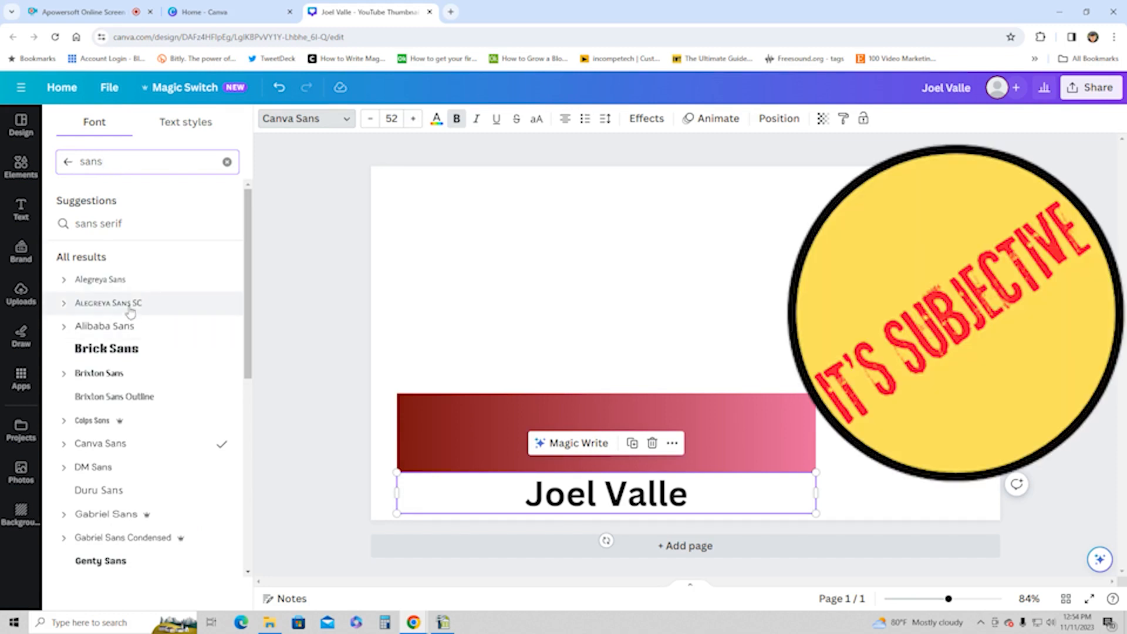
pyautogui.click(137, 350)
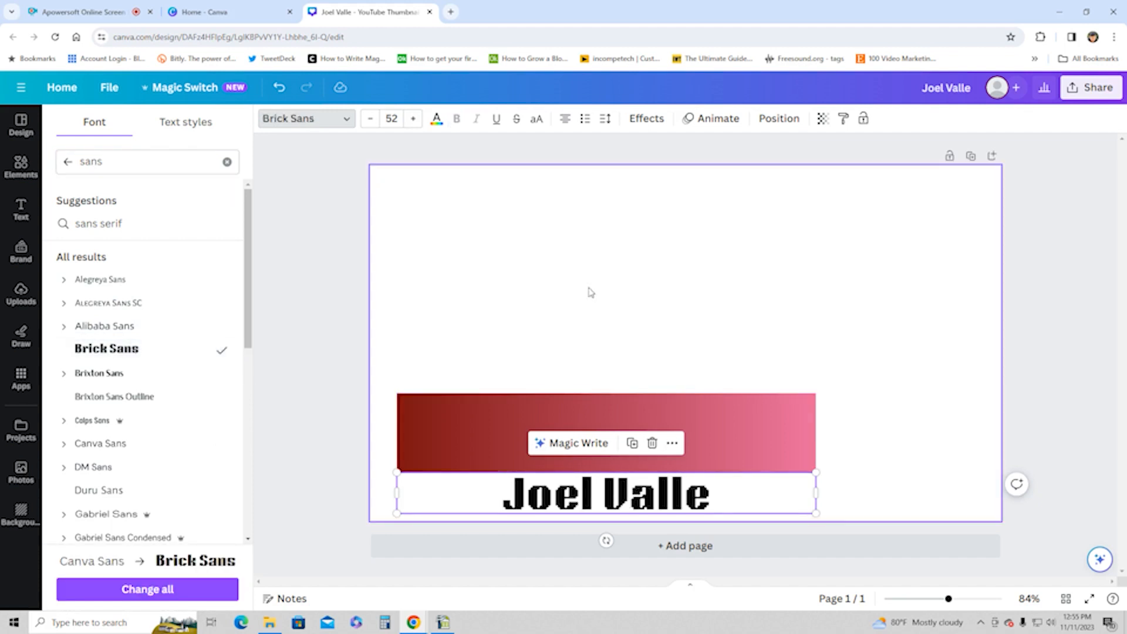
pyautogui.click(590, 292)
# Step: Move the name heading up onto the gradient bar and change its text color to white
pyautogui.moveTo(629, 493); pyautogui.dragTo(626, 433)
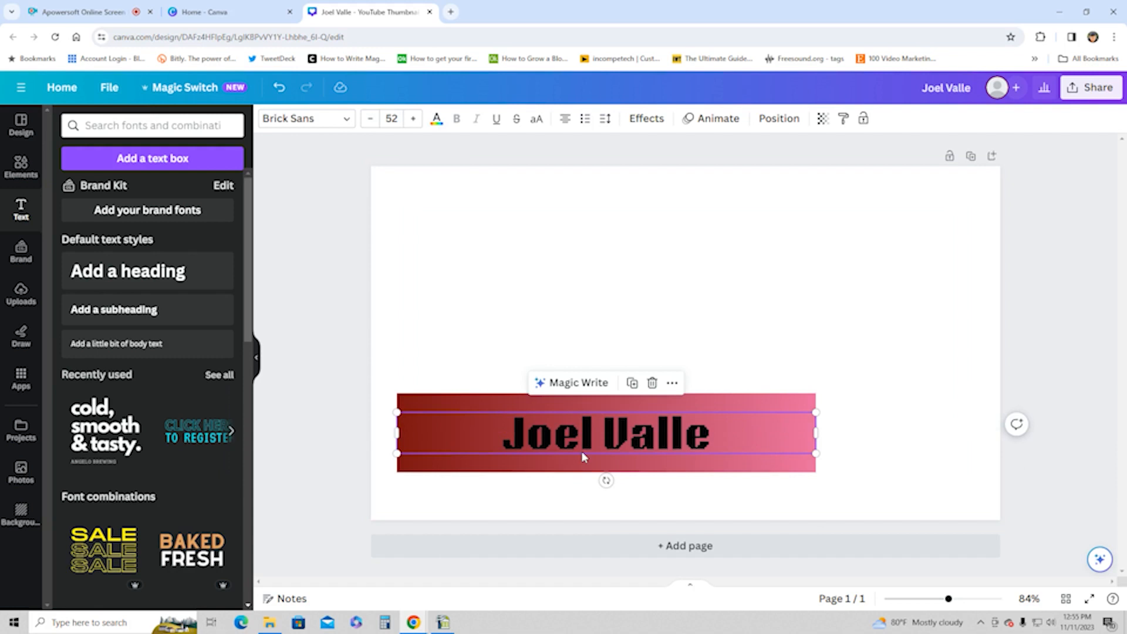
pyautogui.click(437, 119)
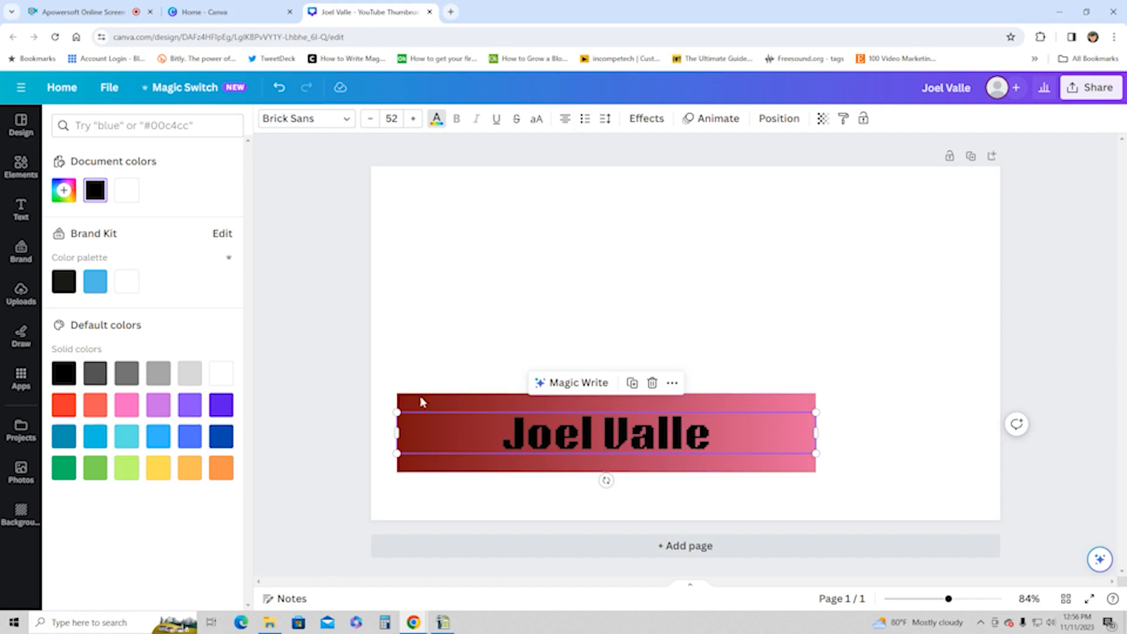
pyautogui.click(132, 188)
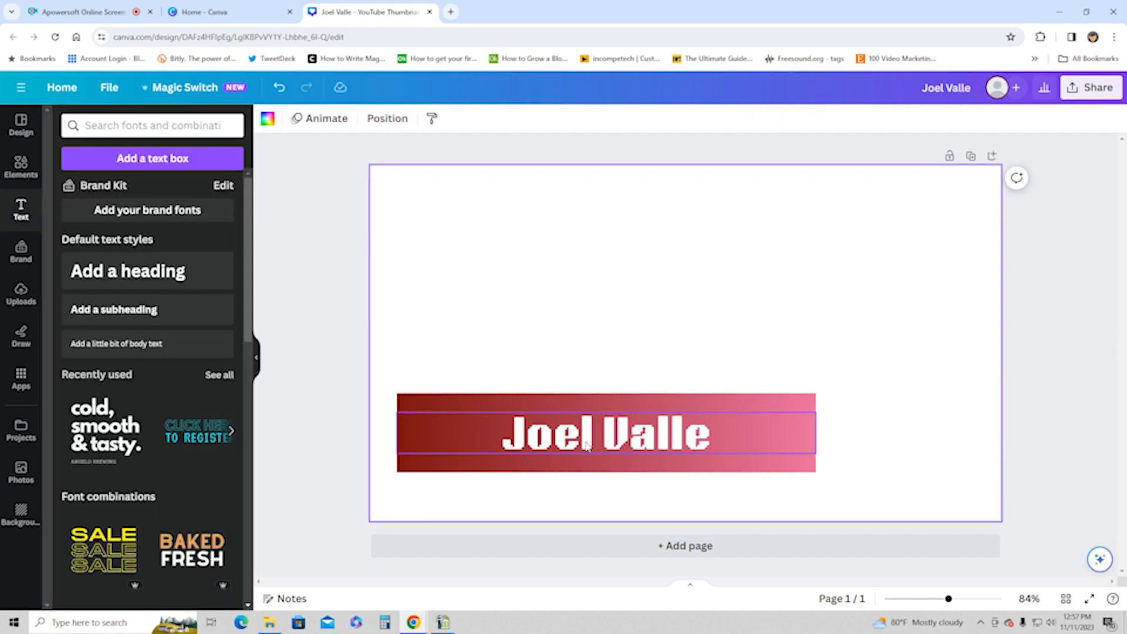
# Step: Recolor the name heading with a custom green, #40BF35
pyautogui.click(587, 445)
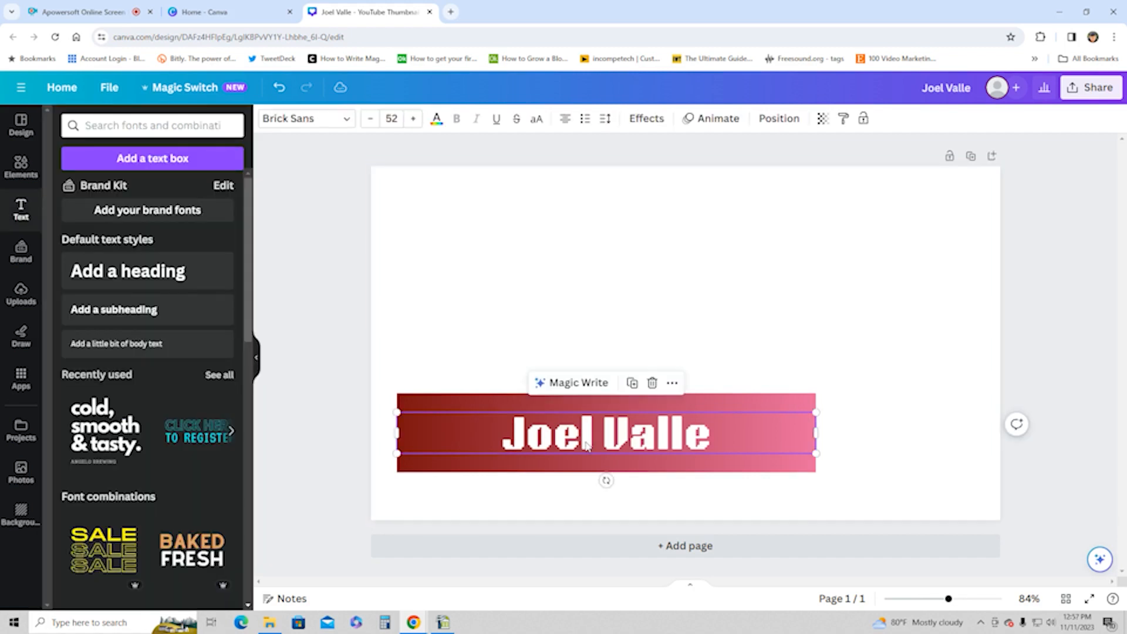
pyautogui.click(435, 121)
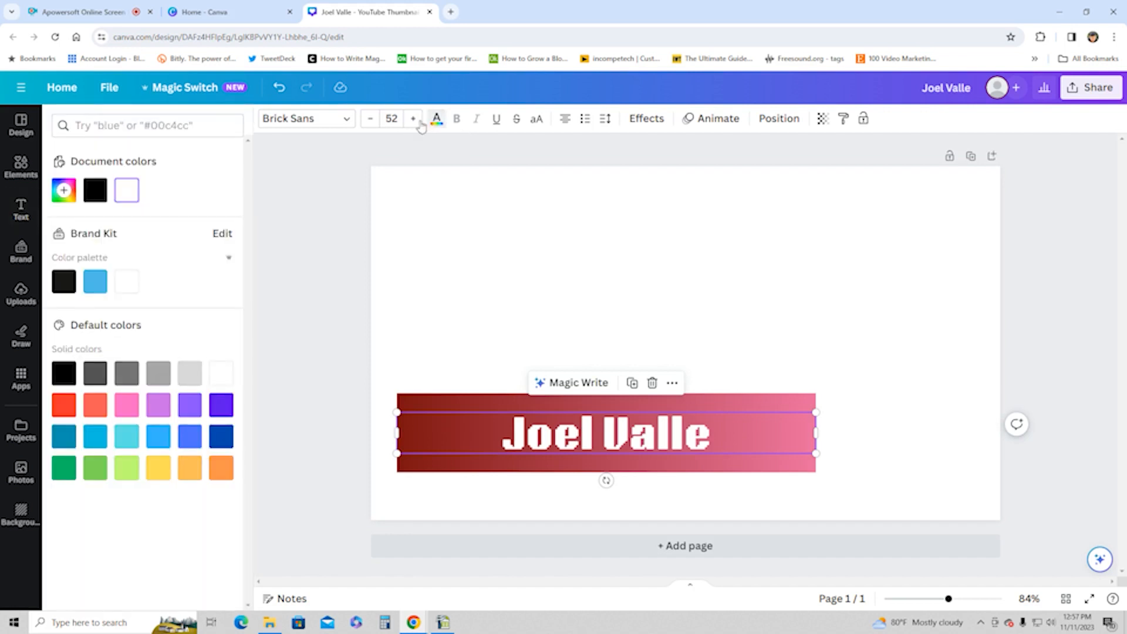
pyautogui.click(64, 190)
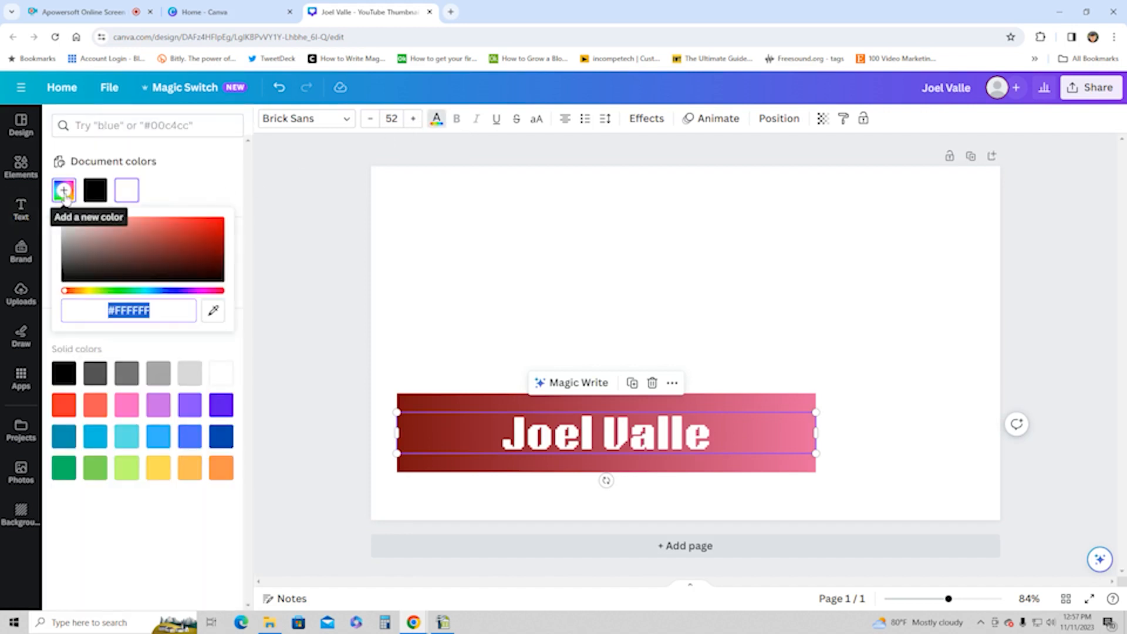
pyautogui.click(115, 291)
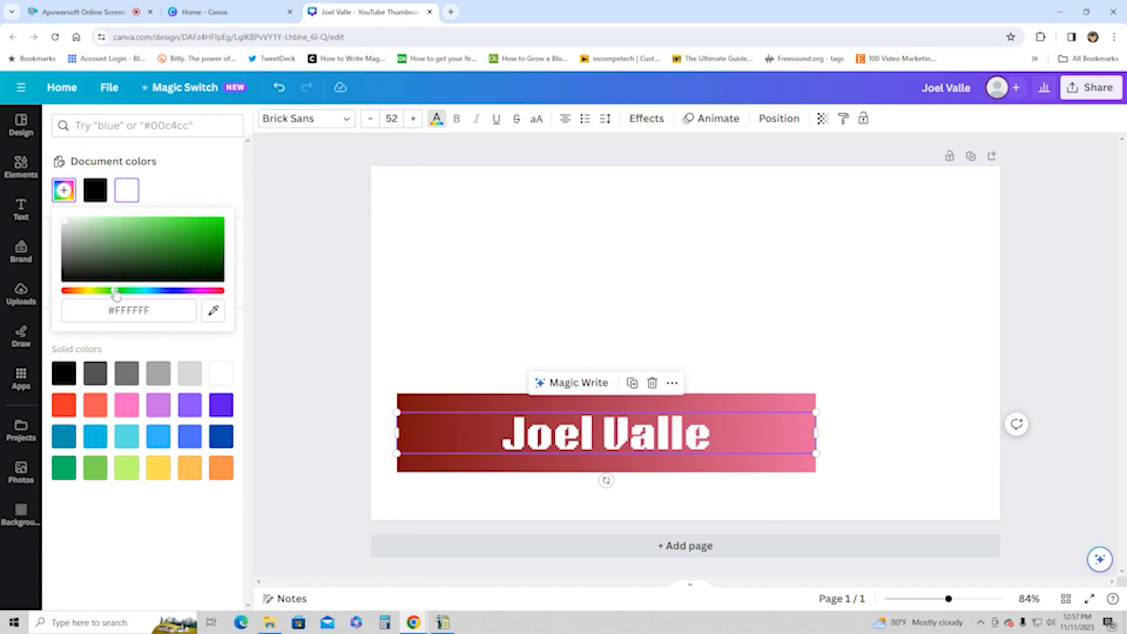
pyautogui.click(66, 224)
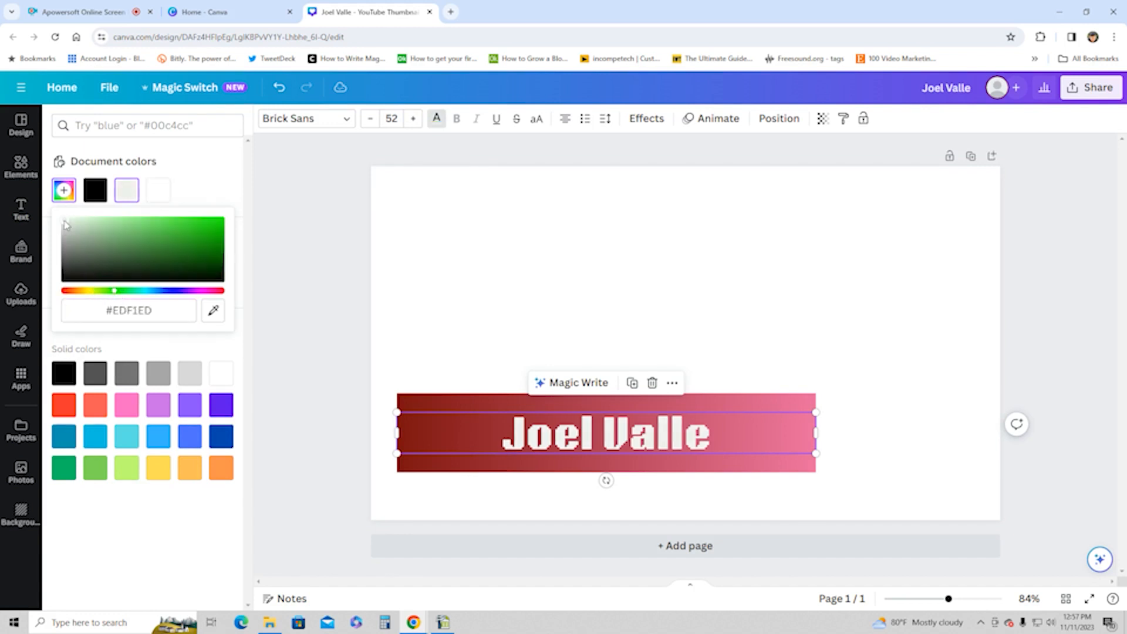
pyautogui.moveTo(64, 226); pyautogui.dragTo(181, 236)
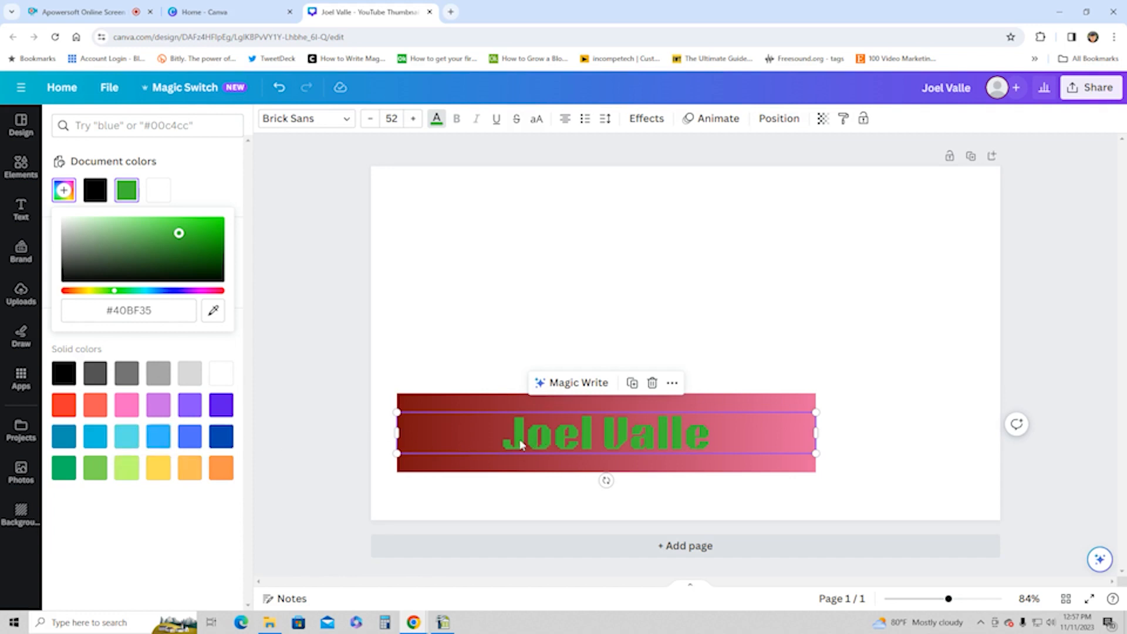
# Step: Try the default light blue and pink on the name heading and settle on light blue
pyautogui.click(159, 438)
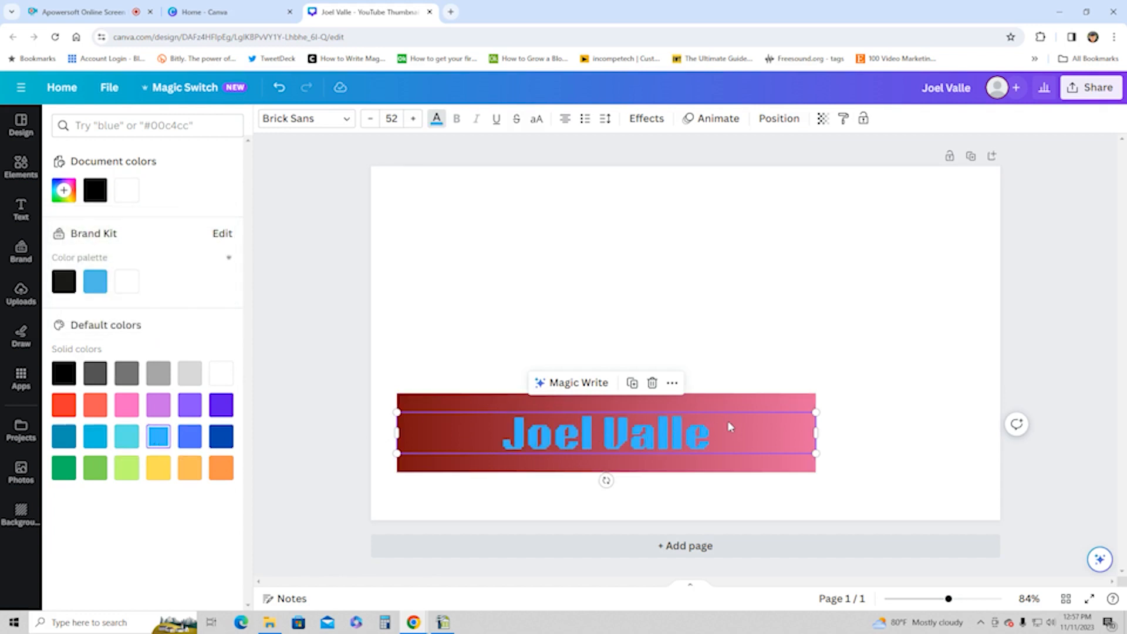
pyautogui.click(127, 406)
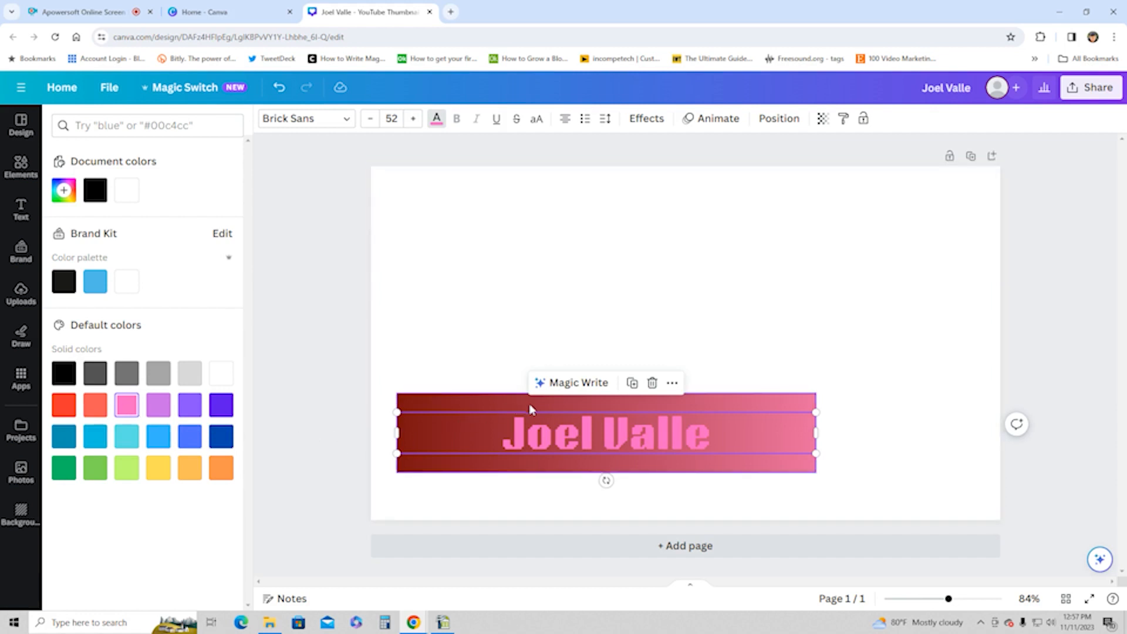
pyautogui.click(160, 445)
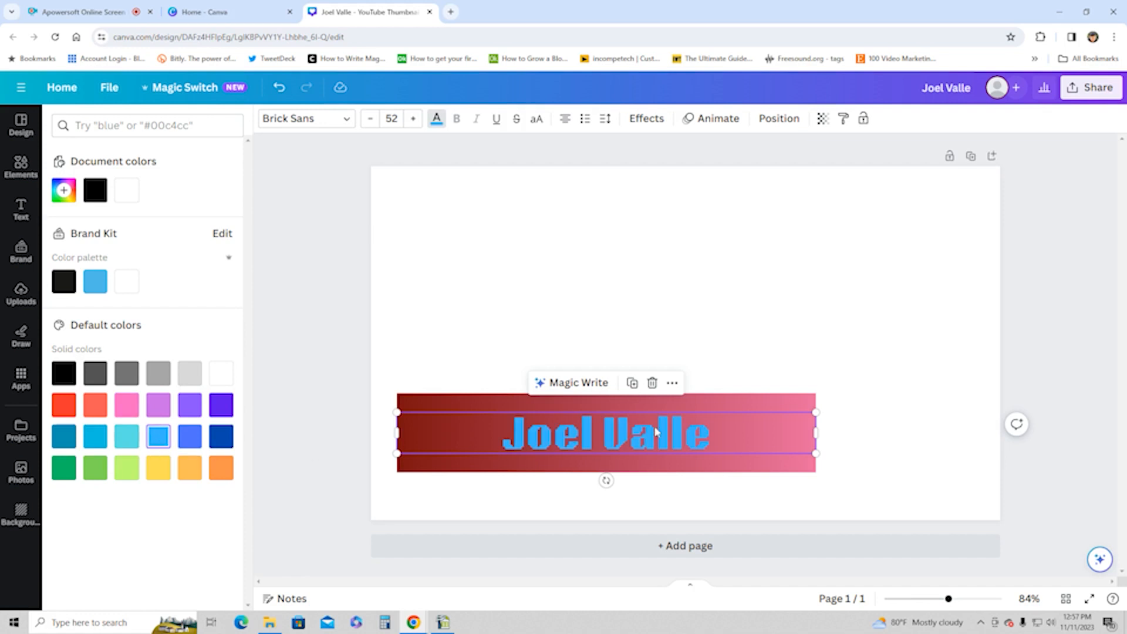
pyautogui.click(746, 317)
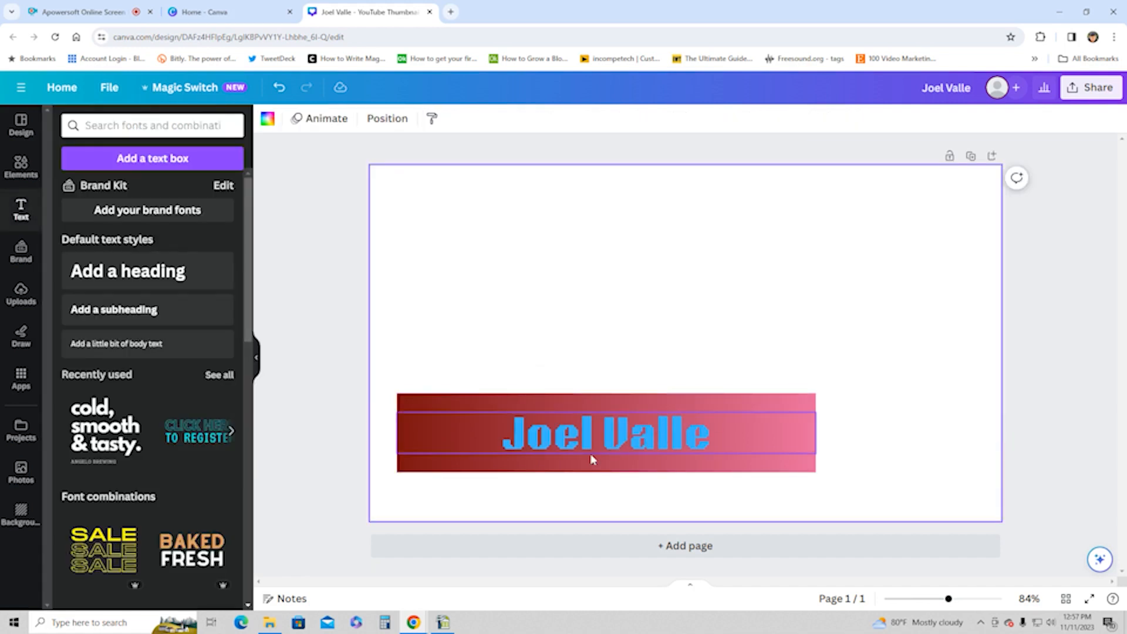
# Step: Change the bar's fill to a black to dark grey gradient with the diagonal style
pyautogui.click(475, 410)
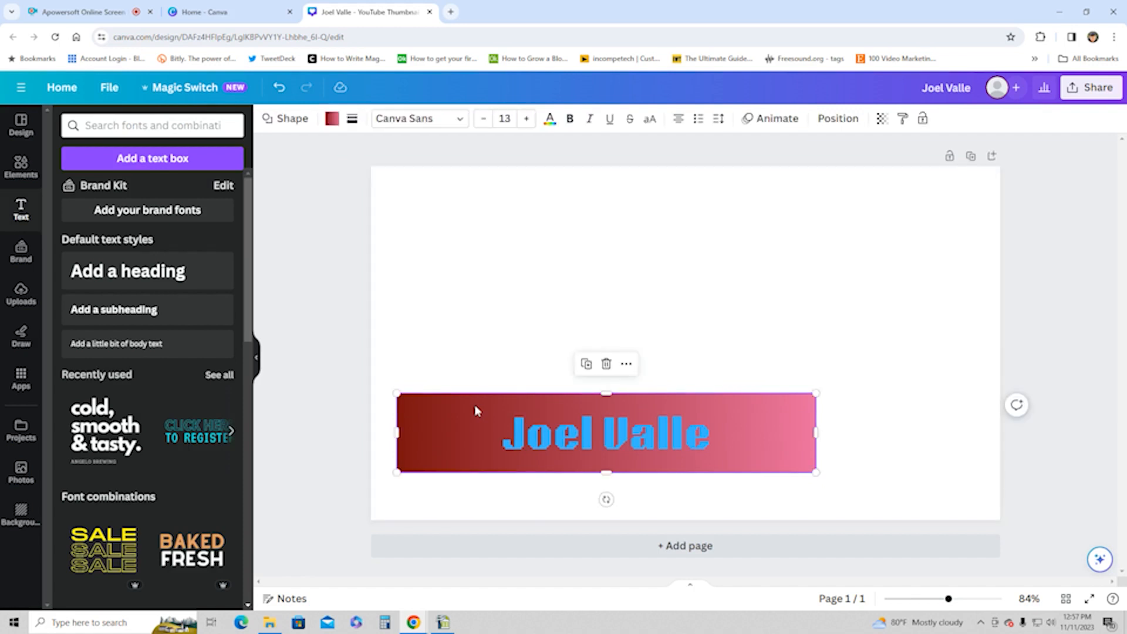
pyautogui.click(332, 119)
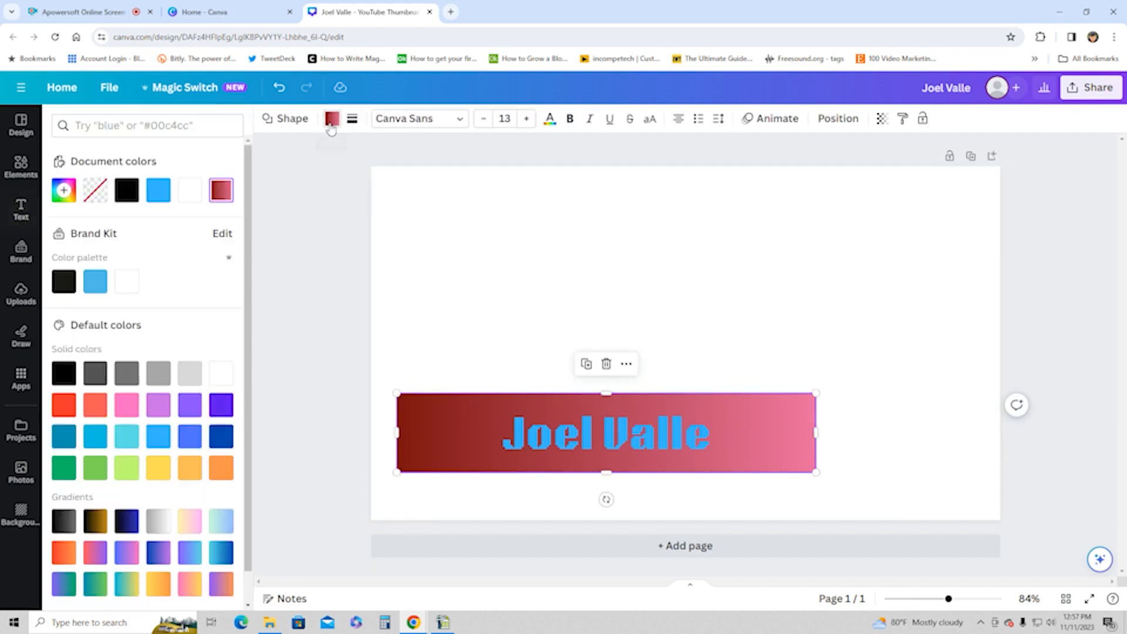
pyautogui.click(127, 190)
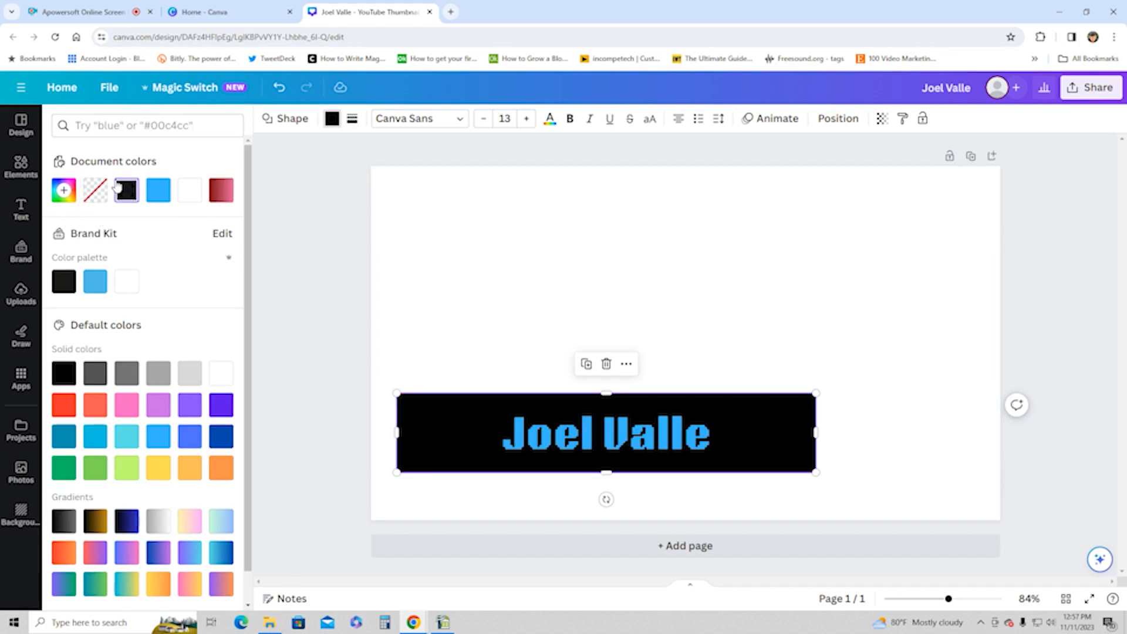
pyautogui.click(63, 190)
pyautogui.click(192, 231)
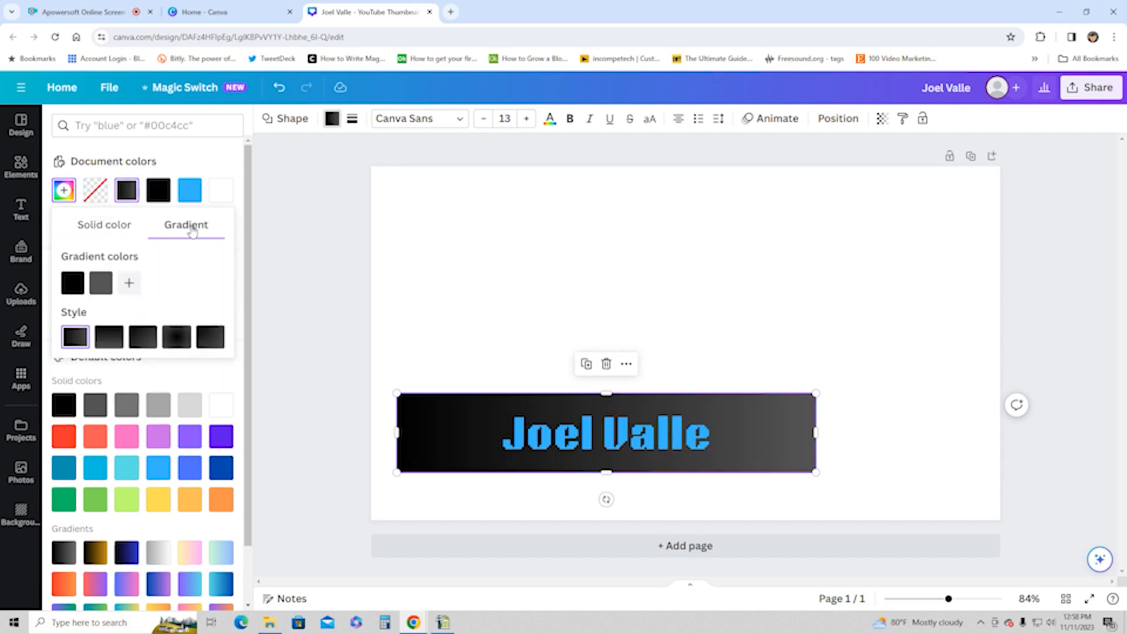
pyautogui.click(144, 342)
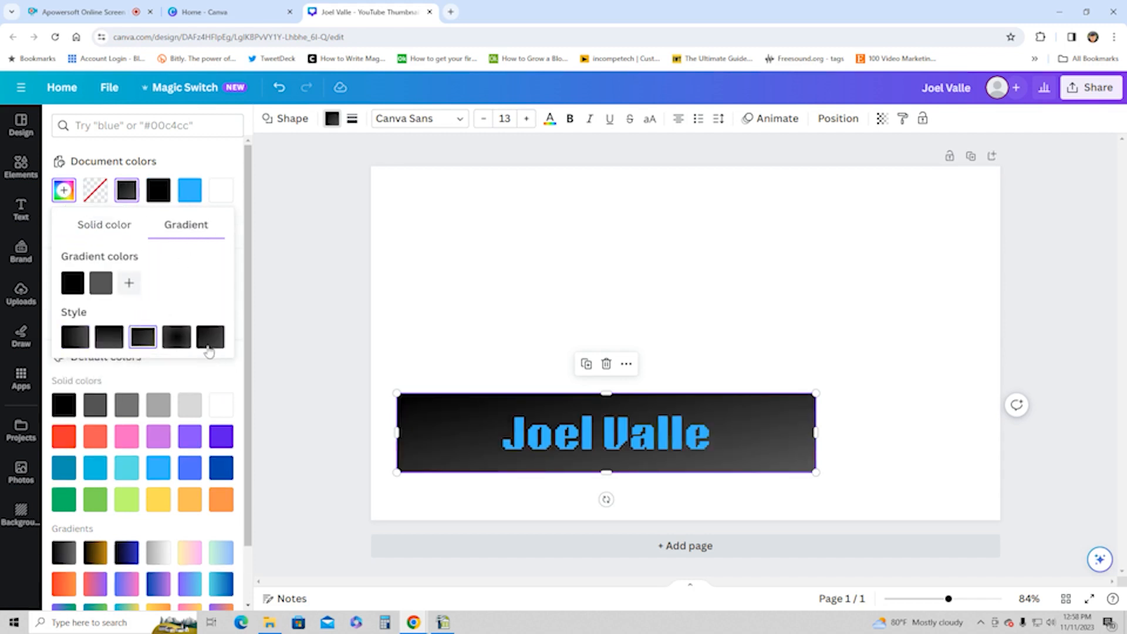
pyautogui.click(593, 342)
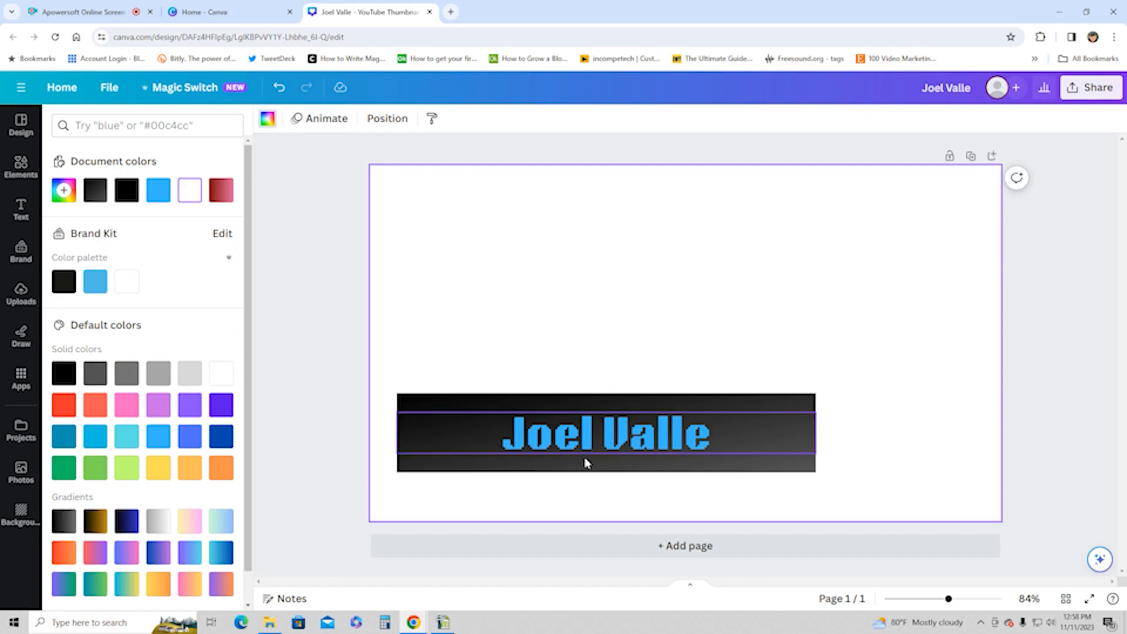
# Step: Duplicate the name heading just below the original and replace the copy's text with "gamer"
pyautogui.click(573, 445)
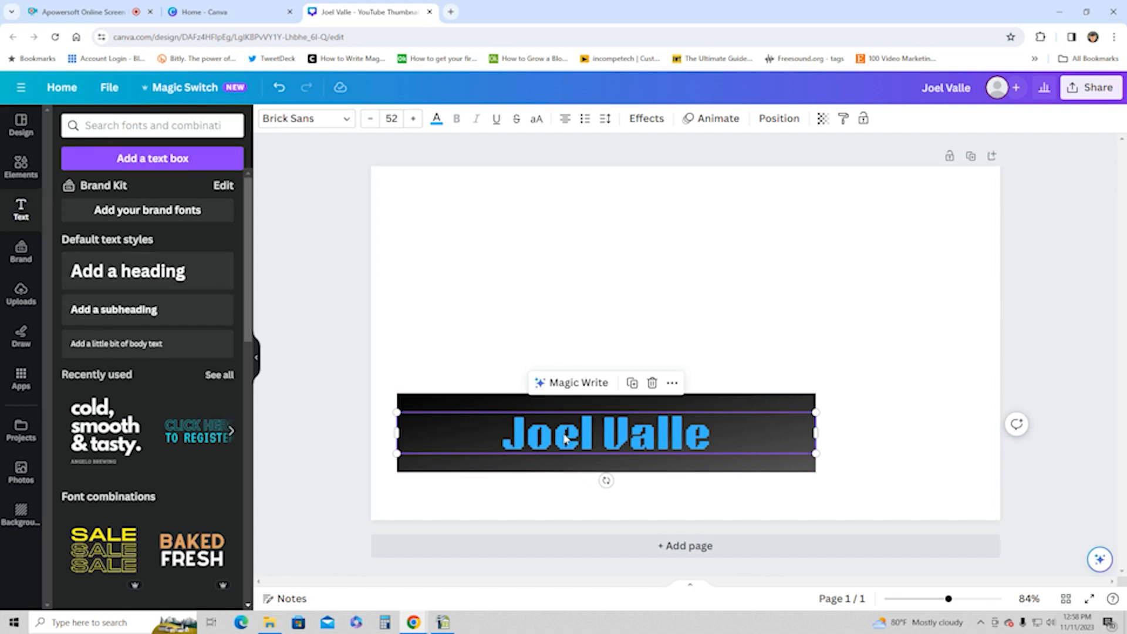
pyautogui.click(633, 383)
pyautogui.moveTo(622, 438); pyautogui.dragTo(623, 470)
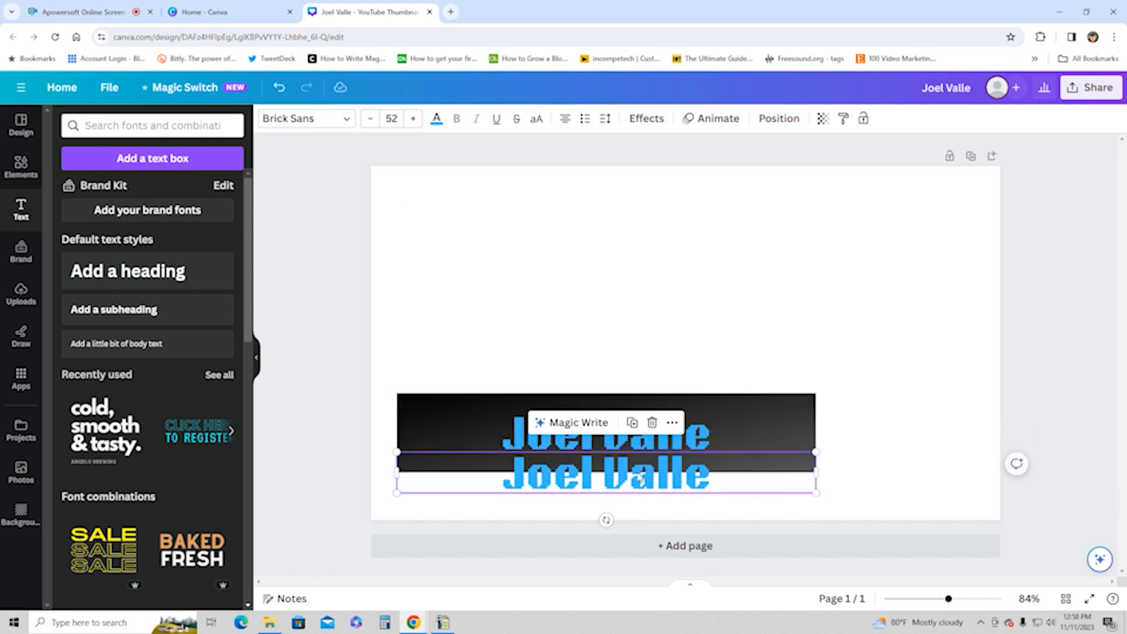
pyautogui.doubleClick(714, 478)
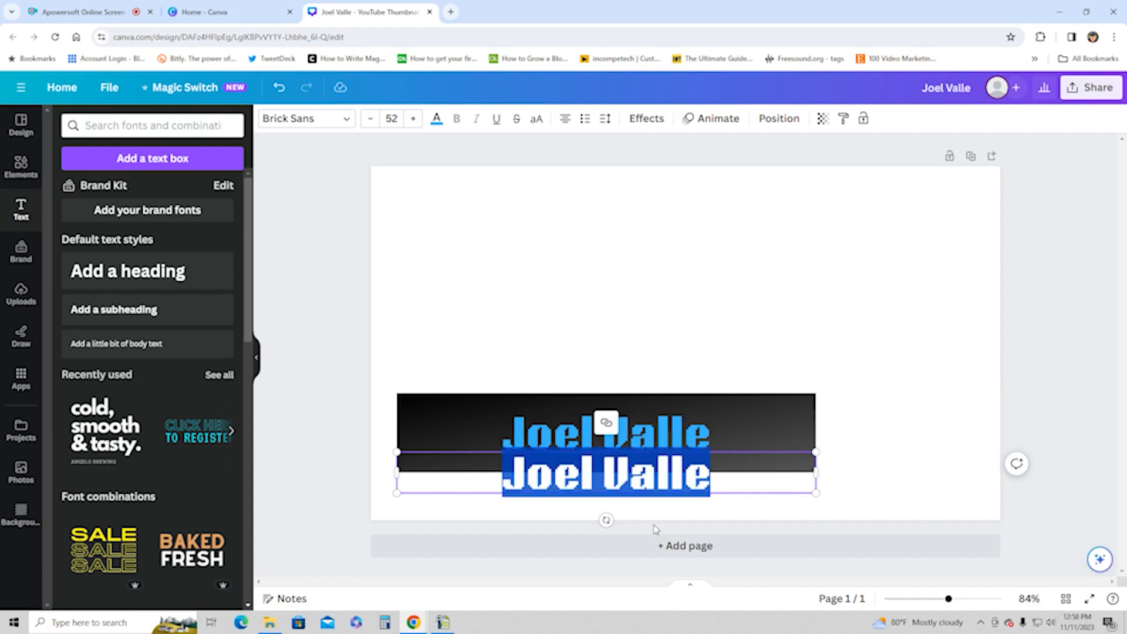
pyautogui.write('gamer')
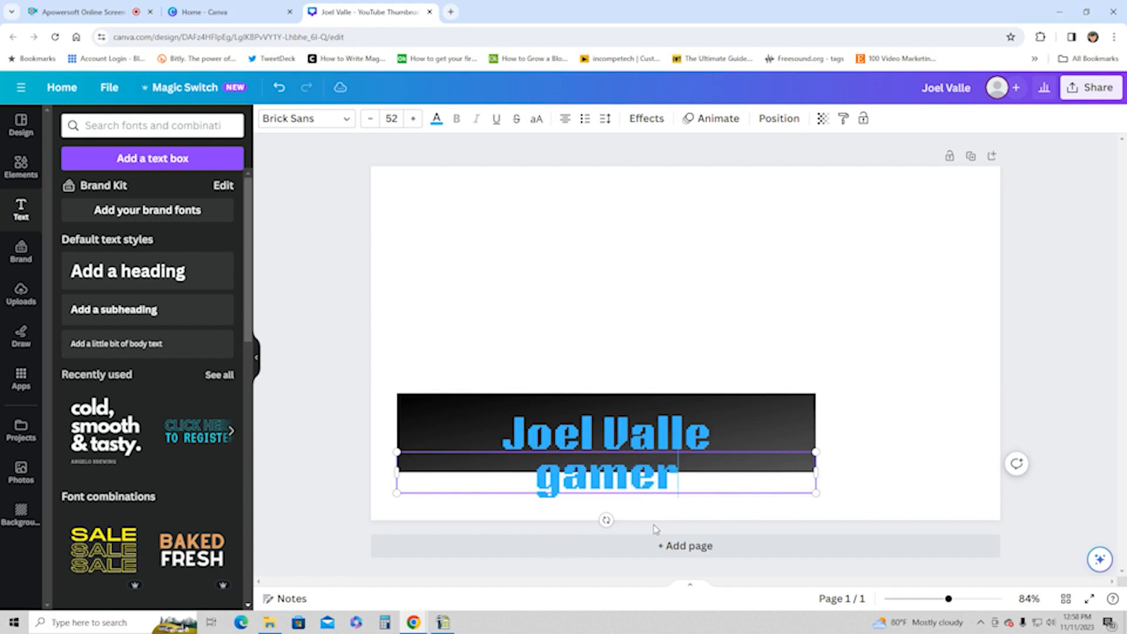
# Step: Capitalize the first letter of the duplicated text to read "Gamer" and delete that text box
pyautogui.click(556, 476)
pyautogui.press('BackSpace')
pyautogui.write('G')
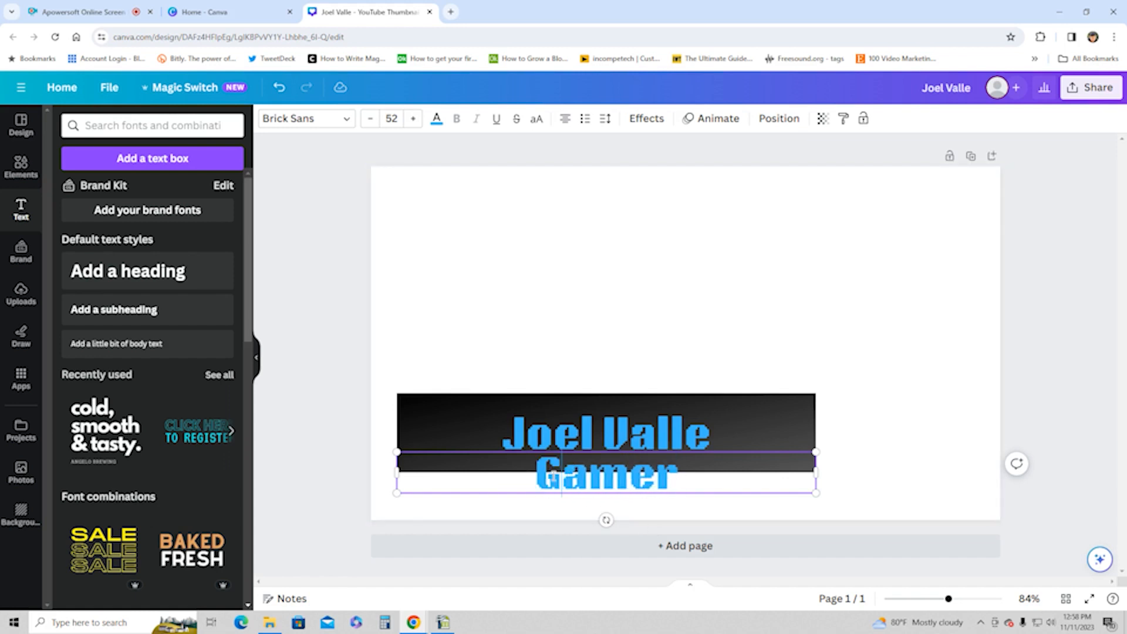
pyautogui.click(527, 479)
pyautogui.click(860, 464)
pyautogui.click(787, 467)
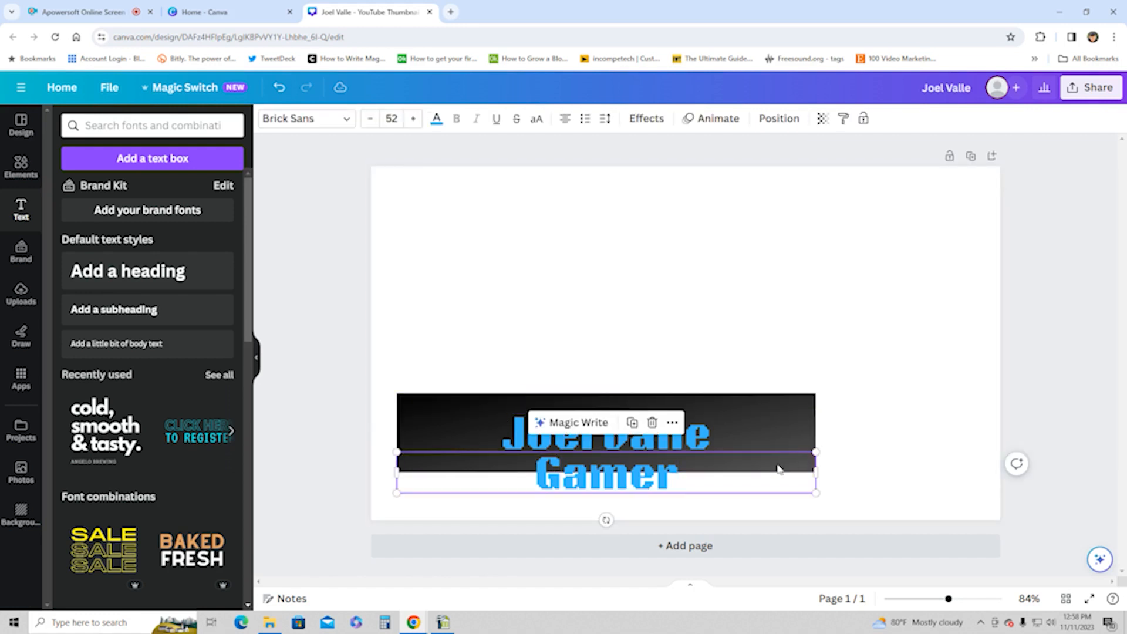
pyautogui.click(652, 424)
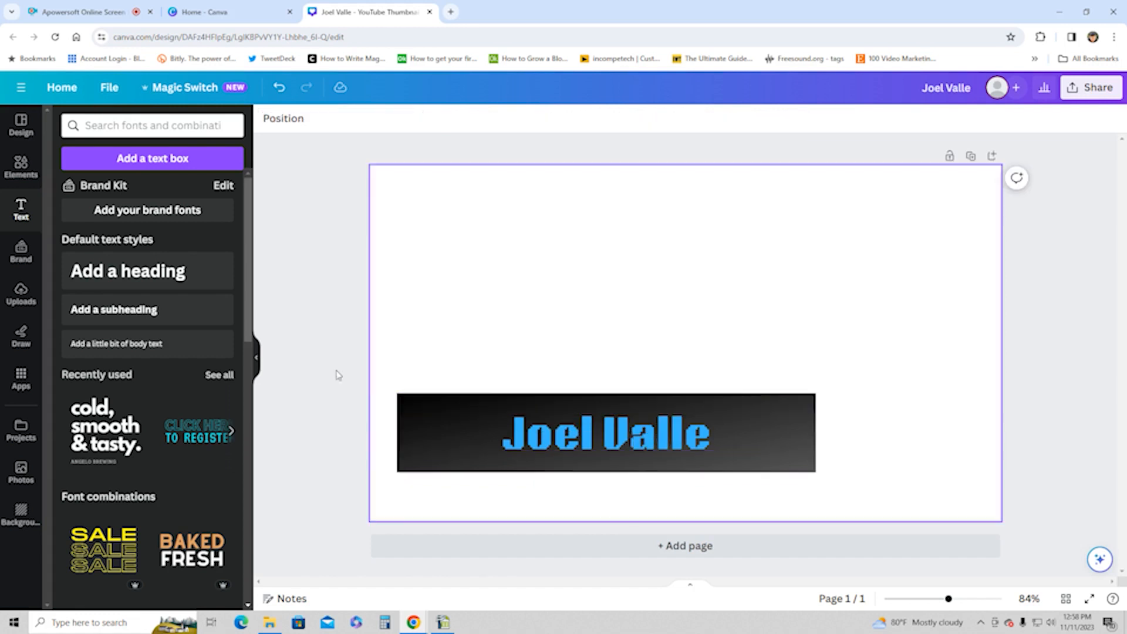
# Step: Add a subheading text box to the page and replace its placeholder text with "GAMER"
pyautogui.click(146, 309)
pyautogui.click(768, 345)
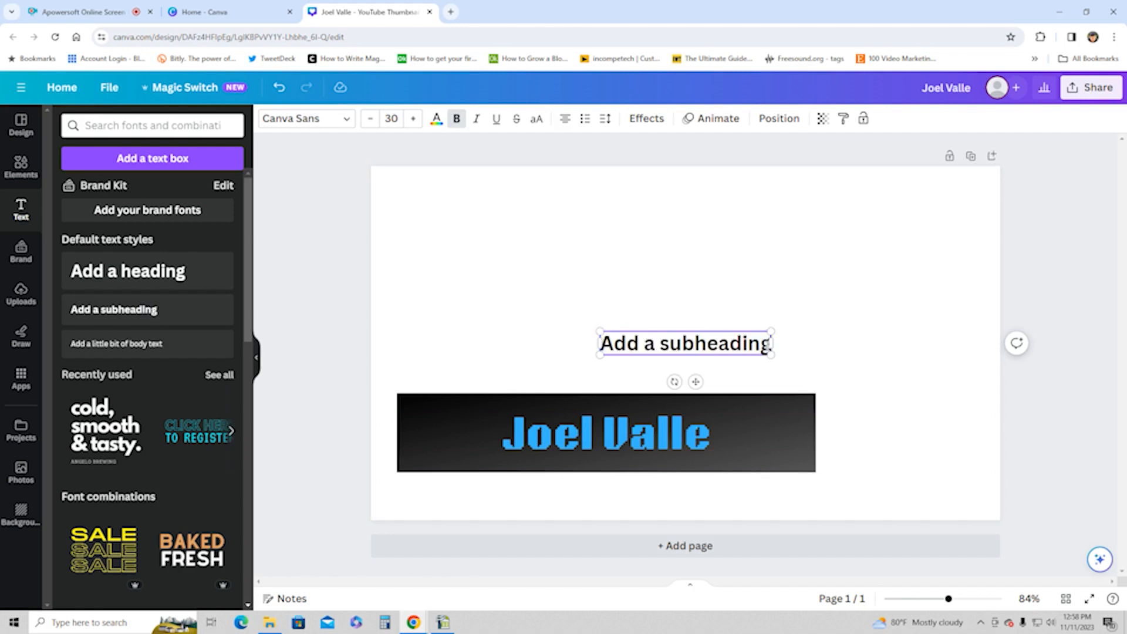
pyautogui.moveTo(768, 345); pyautogui.dragTo(597, 336)
pyautogui.press('BackSpace')
pyautogui.moveTo(770, 345); pyautogui.dragTo(598, 345)
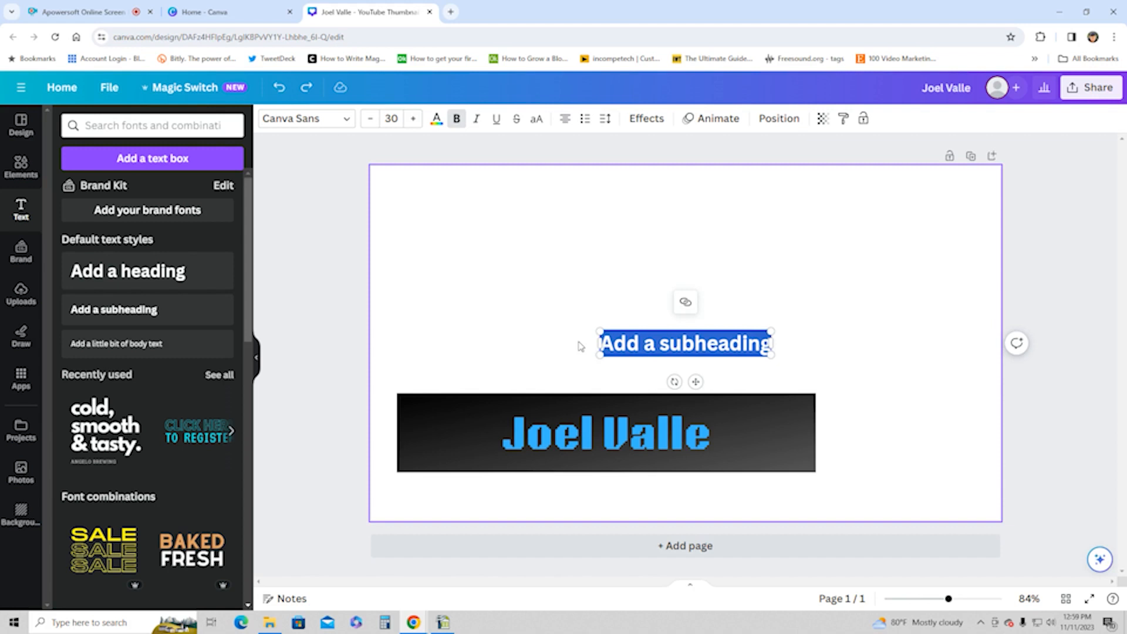
pyautogui.write('GAMER')
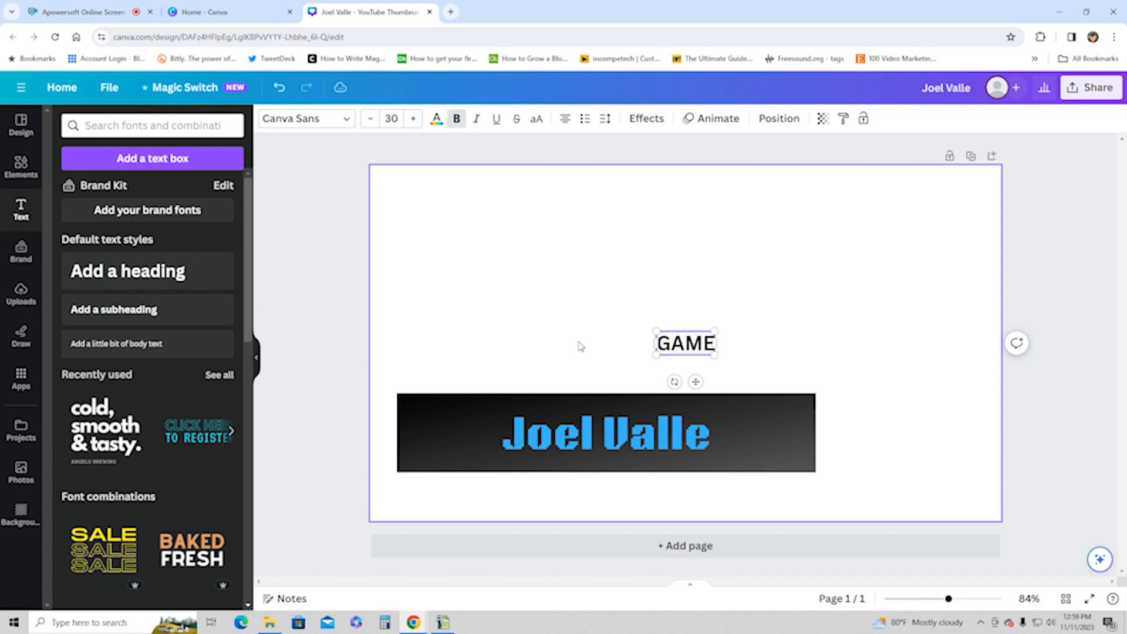
# Step: Search the fonts for "BRICK" and apply Brick Sans to the GAMER subheading to match the name heading
pyautogui.click(587, 425)
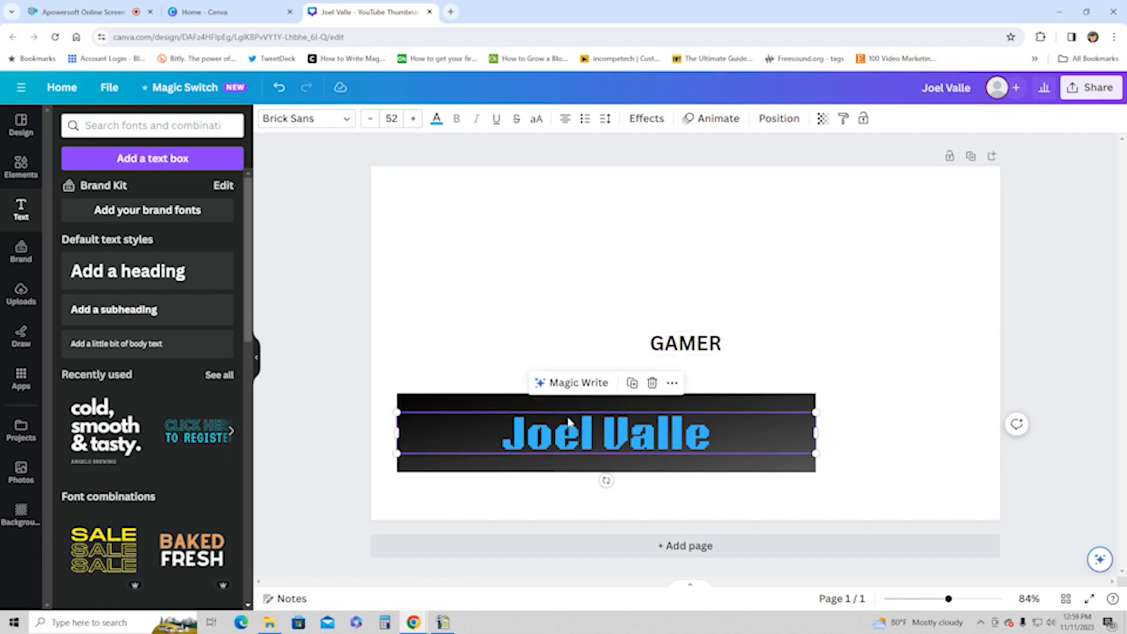
pyautogui.click(686, 347)
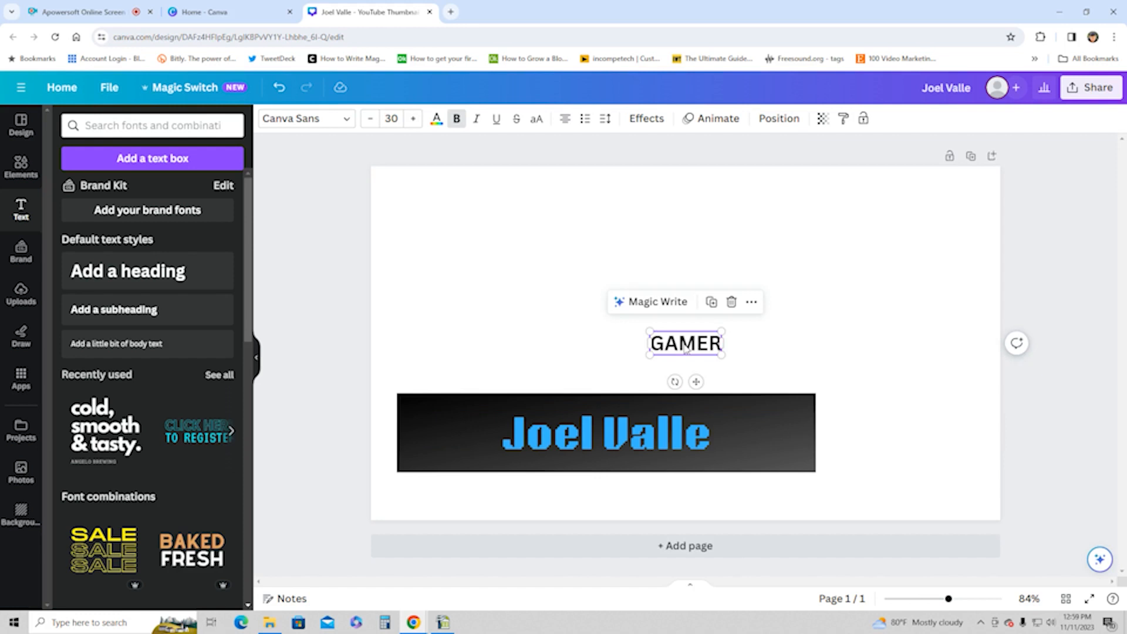
pyautogui.click(346, 120)
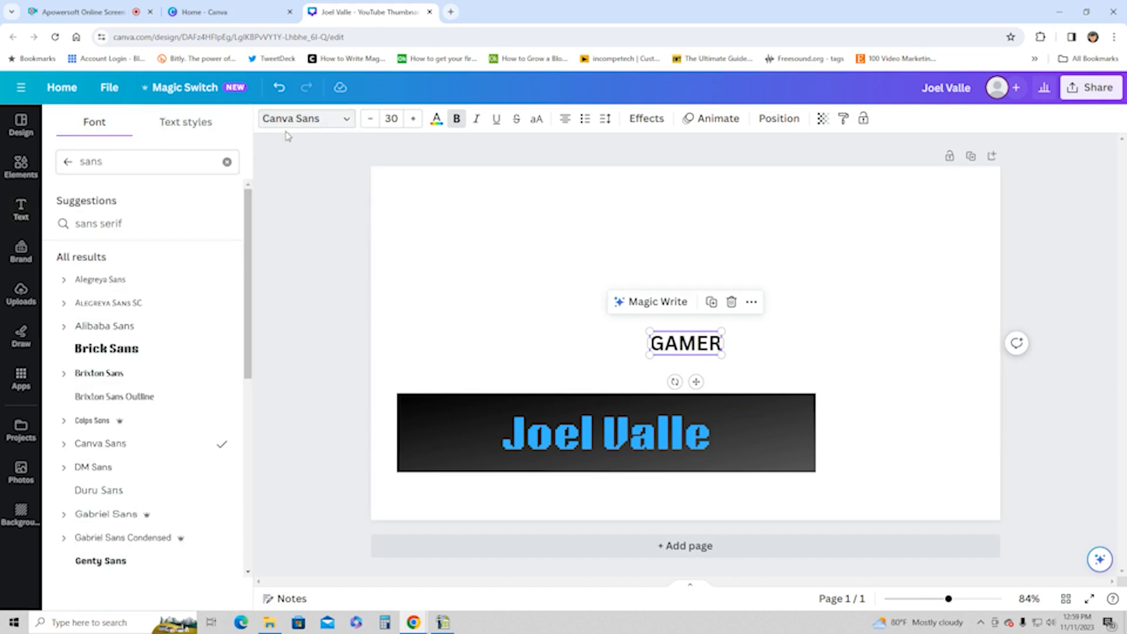
pyautogui.click(226, 163)
pyautogui.write('BRICK')
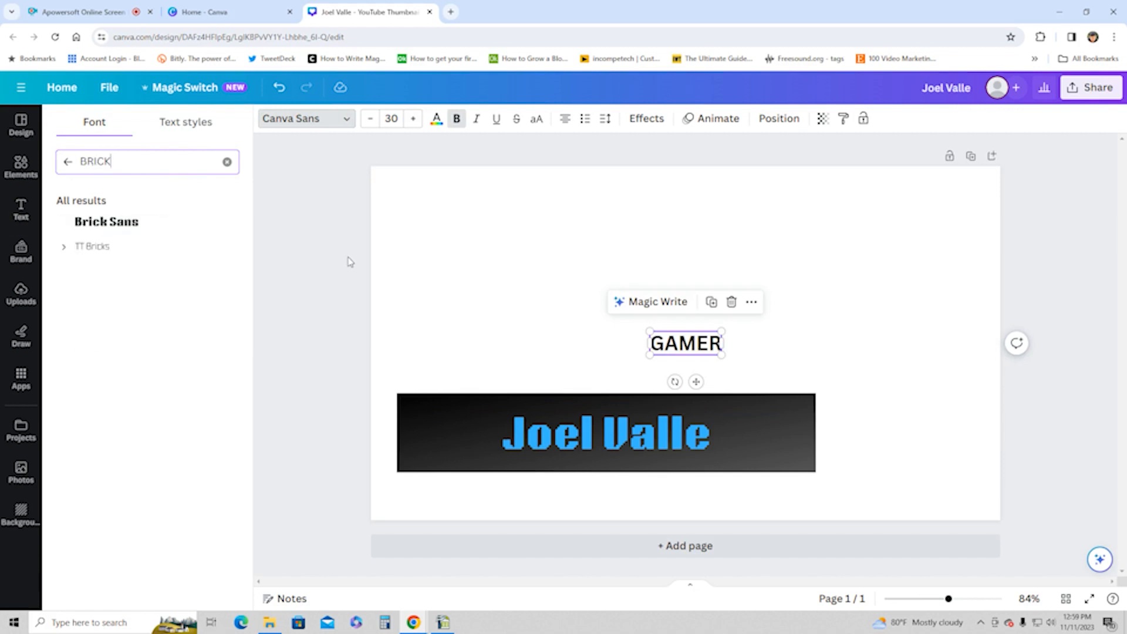
pyautogui.click(151, 222)
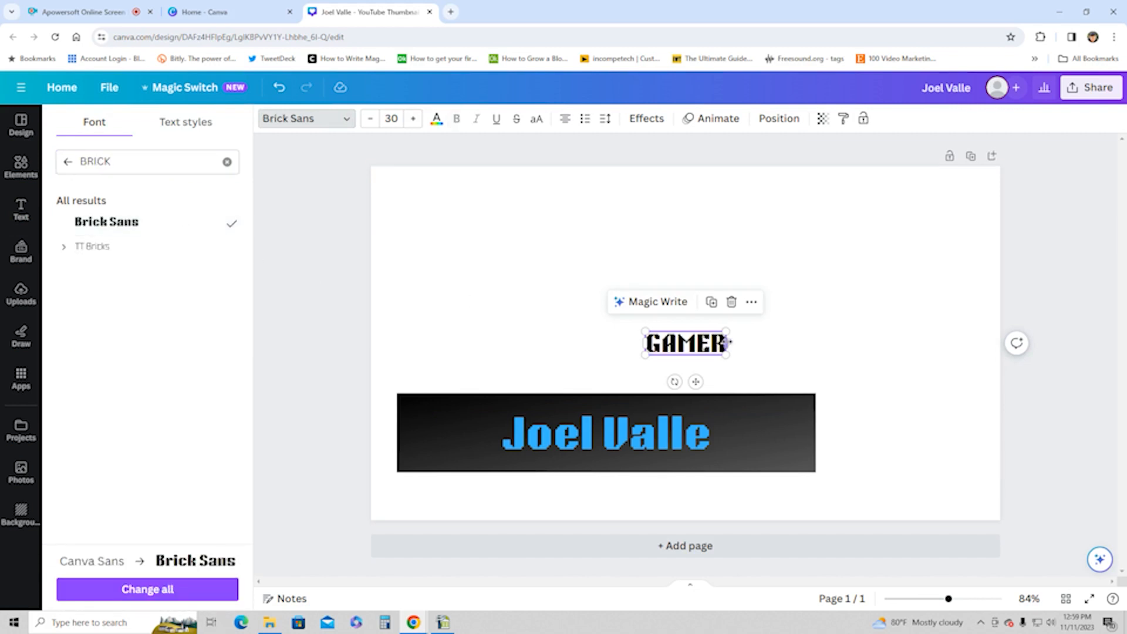
pyautogui.click(786, 340)
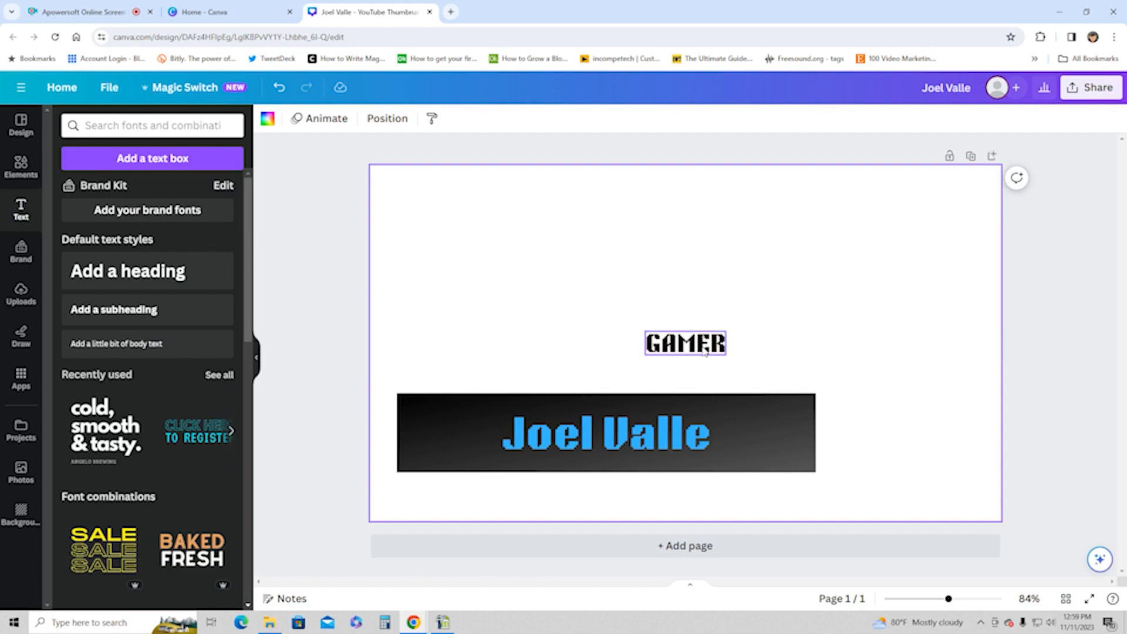
# Step: Duplicate the name heading, place the copy directly below the original and set its font size to 30
pyautogui.click(647, 438)
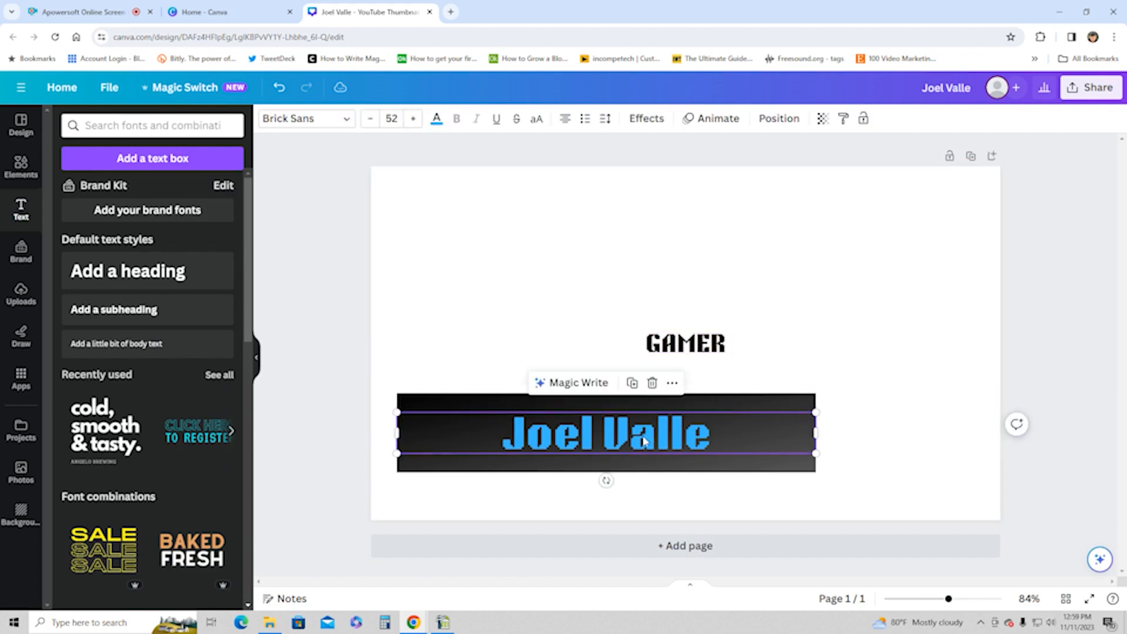
pyautogui.click(632, 383)
pyautogui.moveTo(631, 451); pyautogui.dragTo(624, 486)
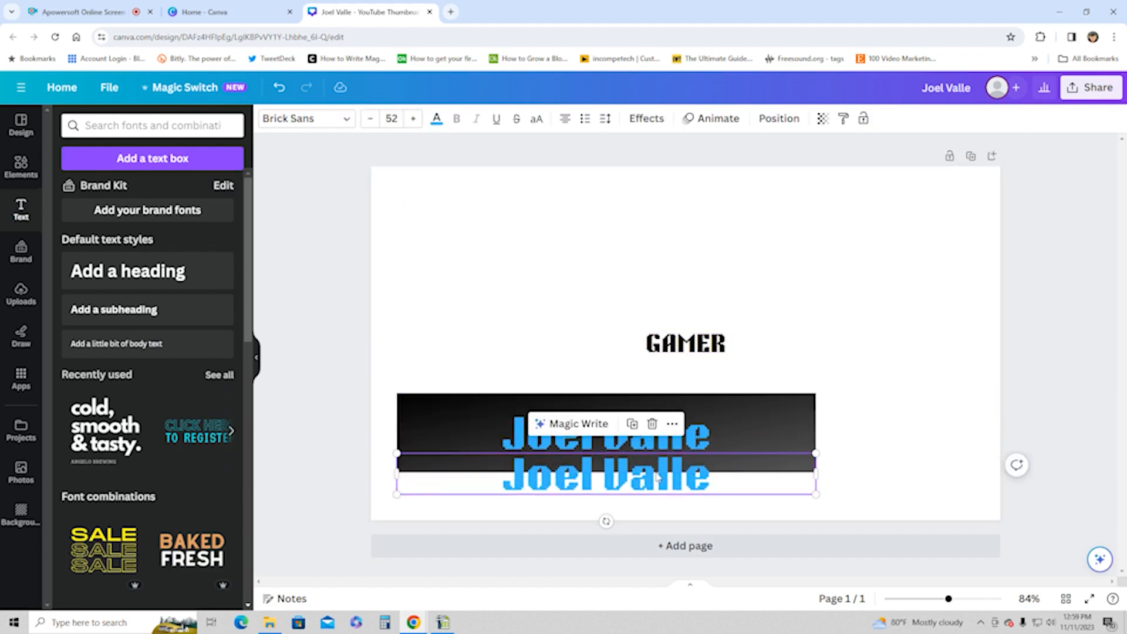
pyautogui.click(391, 119)
pyautogui.write('30')
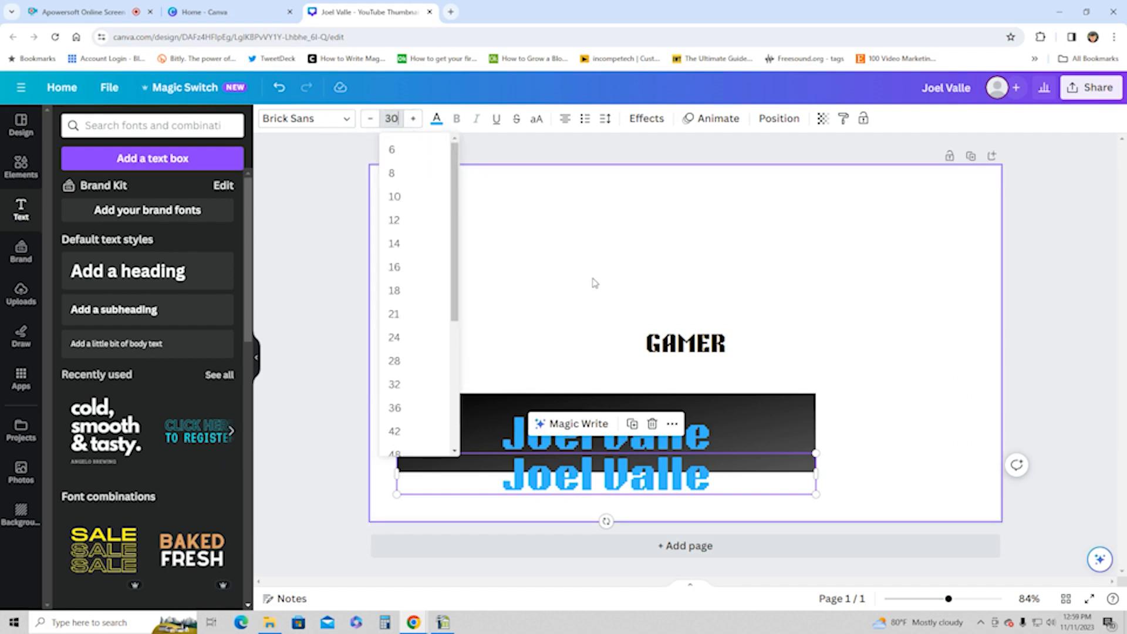
pyautogui.press('Return')
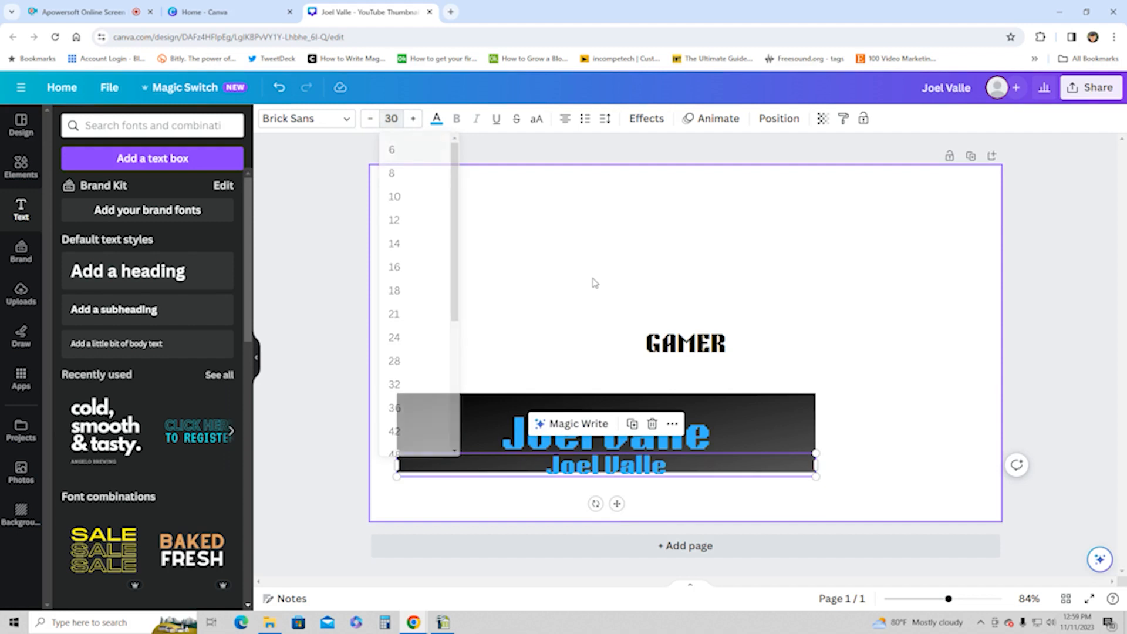
# Step: Replace the duplicated heading's text with "GAMER" and delete the separate black GAMER text box
pyautogui.doubleClick(664, 467)
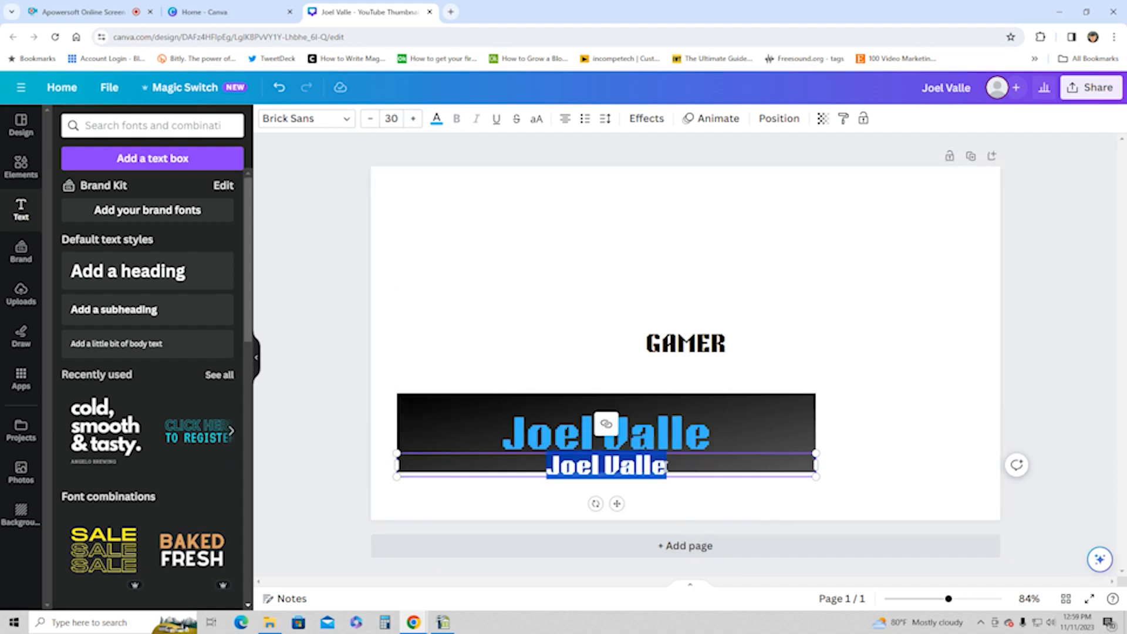
pyautogui.write('GAMER')
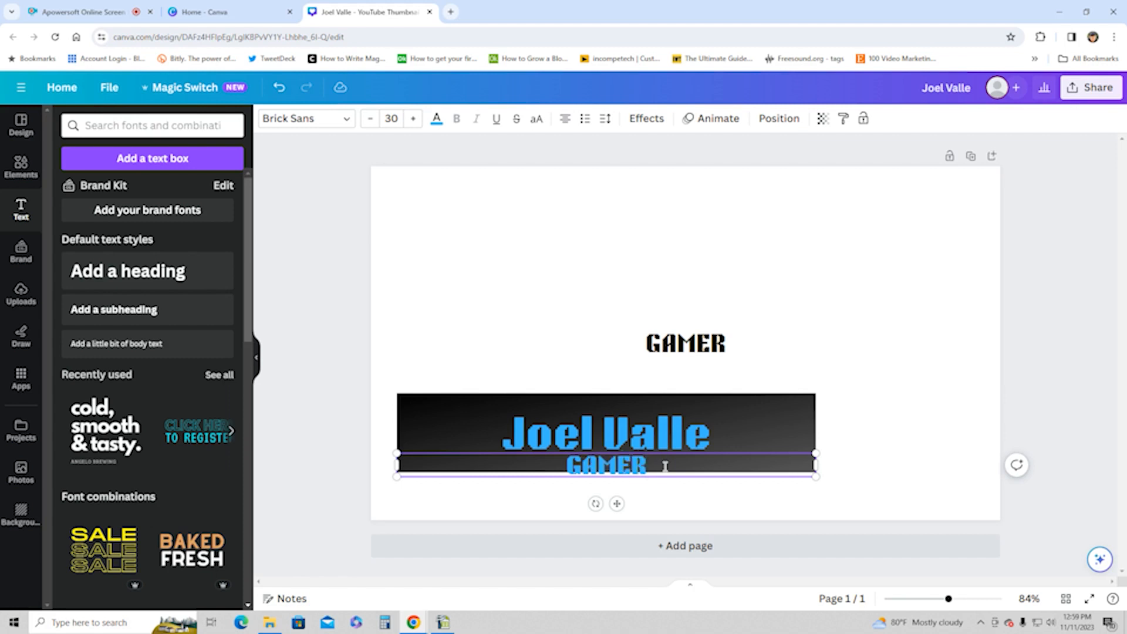
pyautogui.click(707, 346)
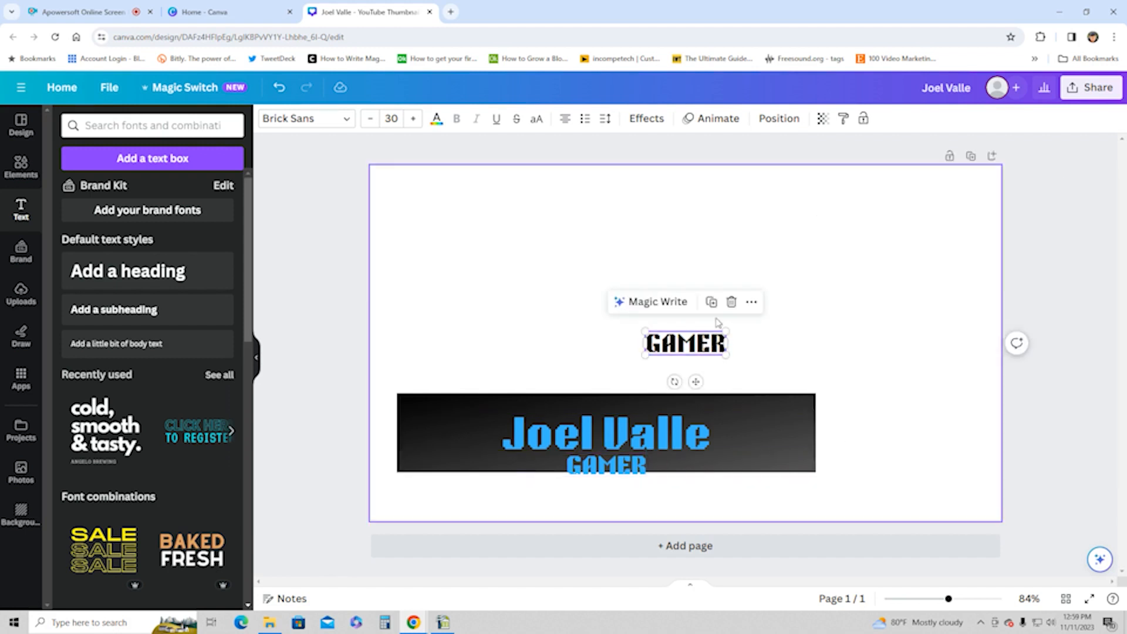
pyautogui.click(731, 302)
# Step: Move the name heading up and left within the bar, and place GAMER beneath it with their left edges aligned
pyautogui.click(643, 439)
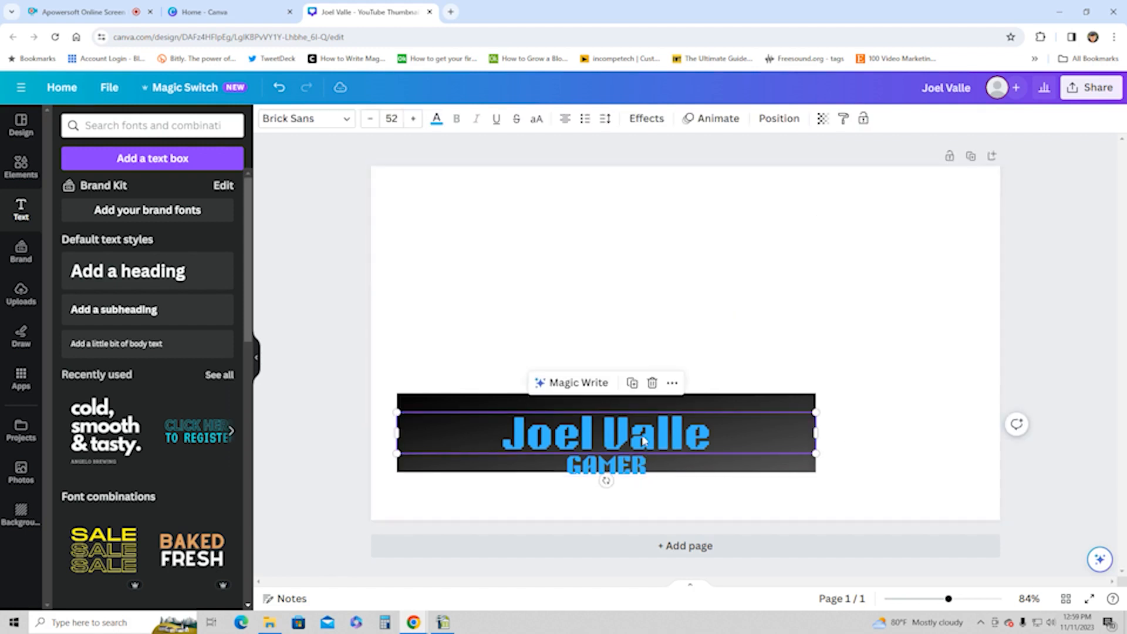
pyautogui.moveTo(643, 439); pyautogui.dragTo(608, 418)
pyautogui.click(607, 469)
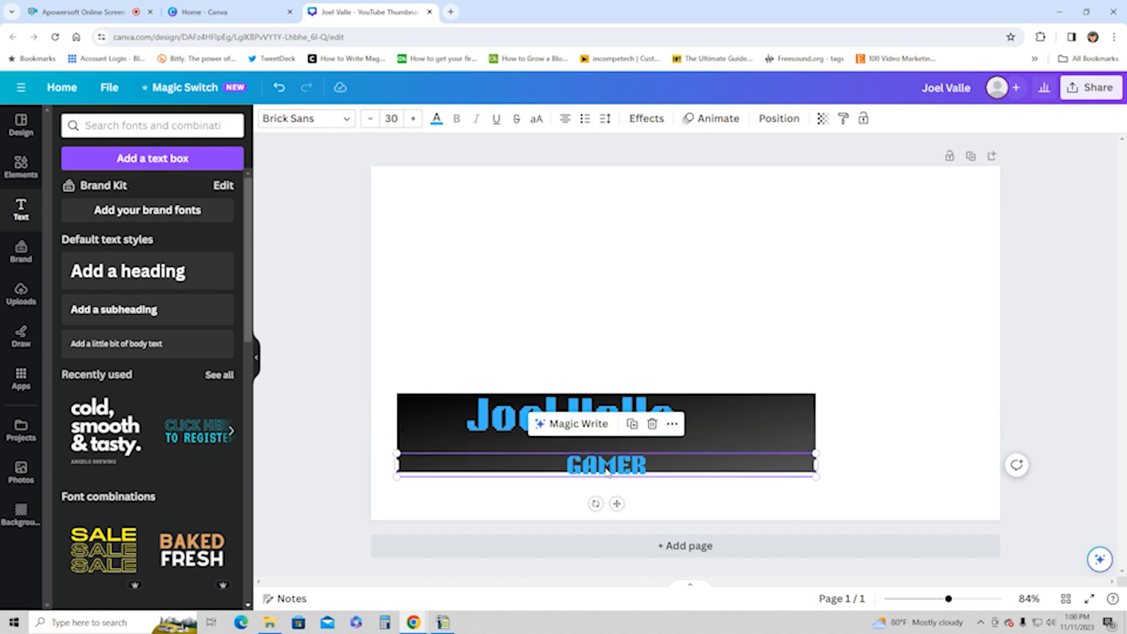
pyautogui.moveTo(608, 469); pyautogui.dragTo(506, 455)
pyautogui.click(475, 289)
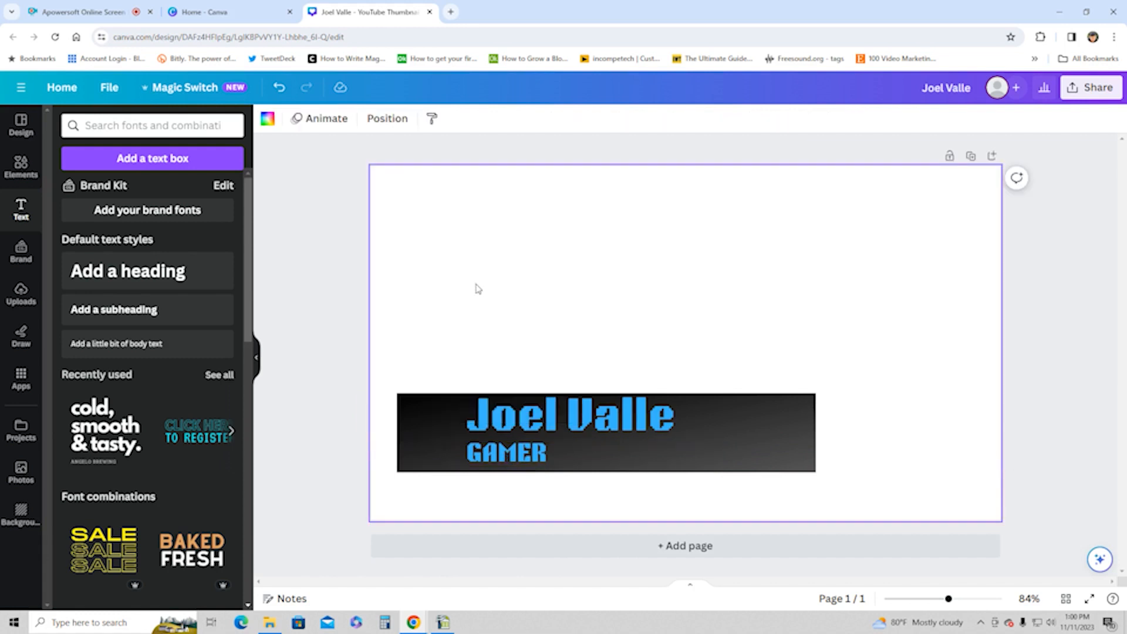
# Step: Search the fonts and font combinations for "GAME"
pyautogui.click(94, 124)
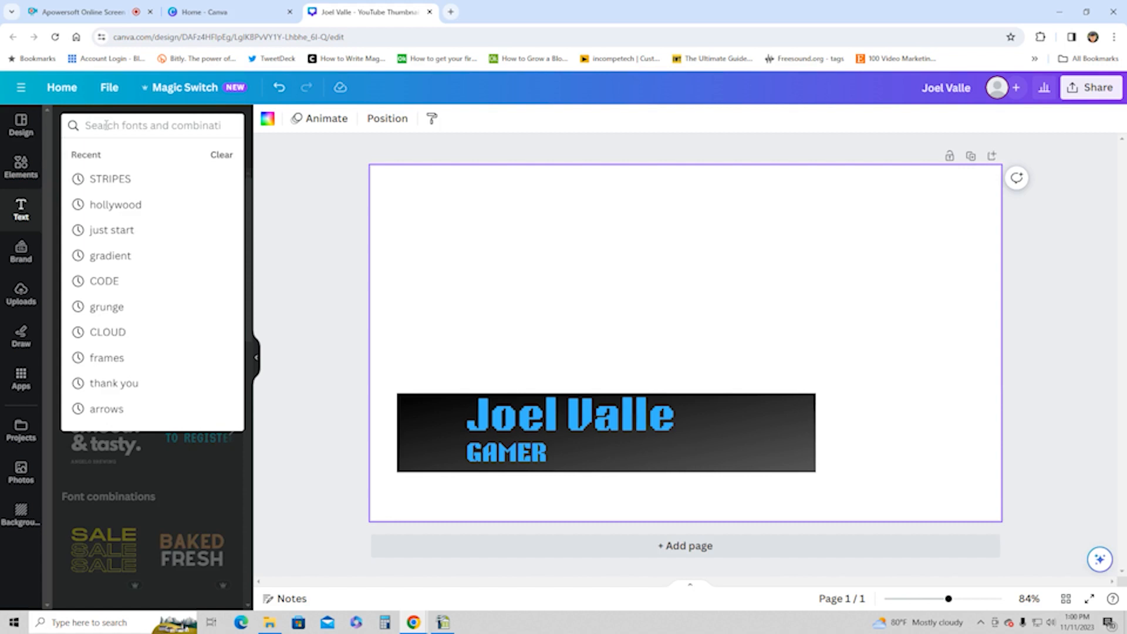
pyautogui.write('GAME')
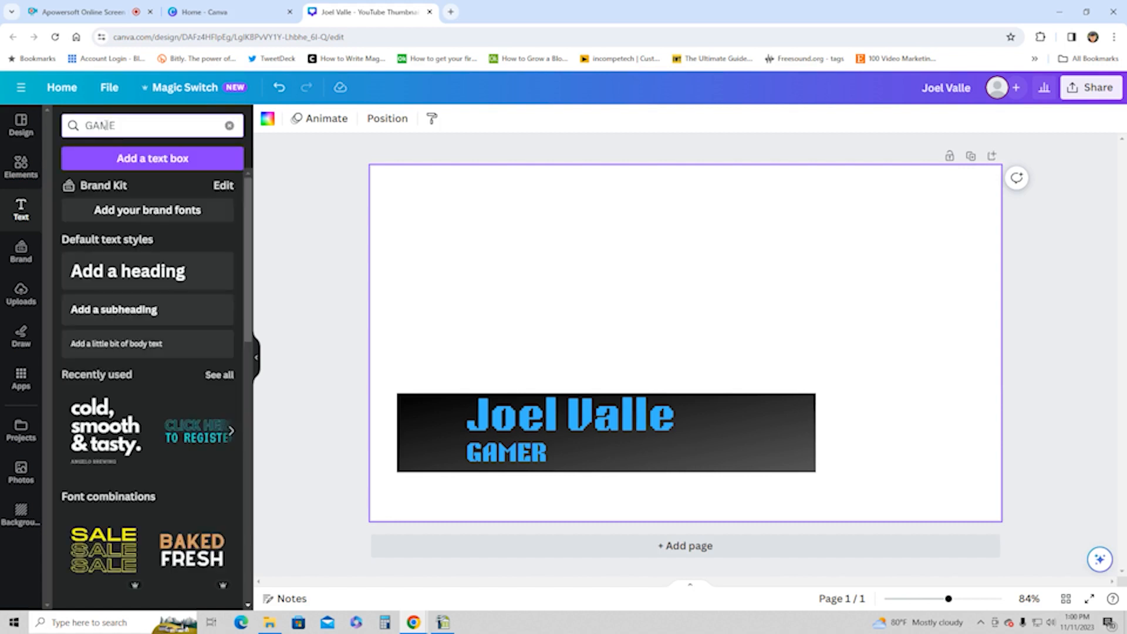
pyautogui.press('Return')
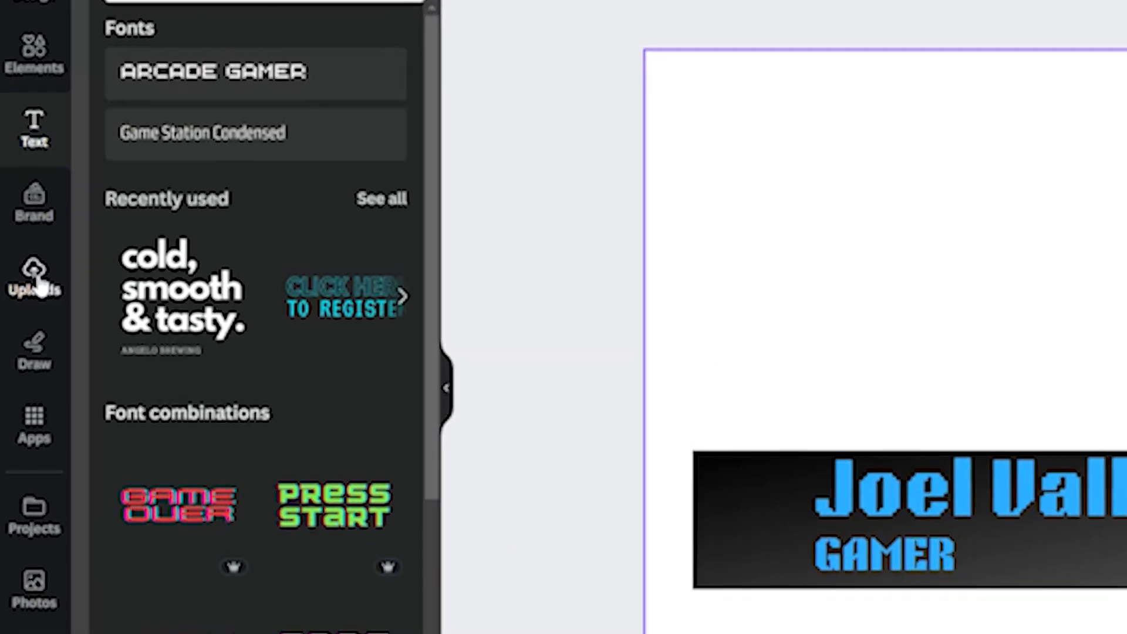
# Step: Search the elements for "gaming", narrow the search to "Gaming logo" and list all matching graphics
pyautogui.click(36, 279)
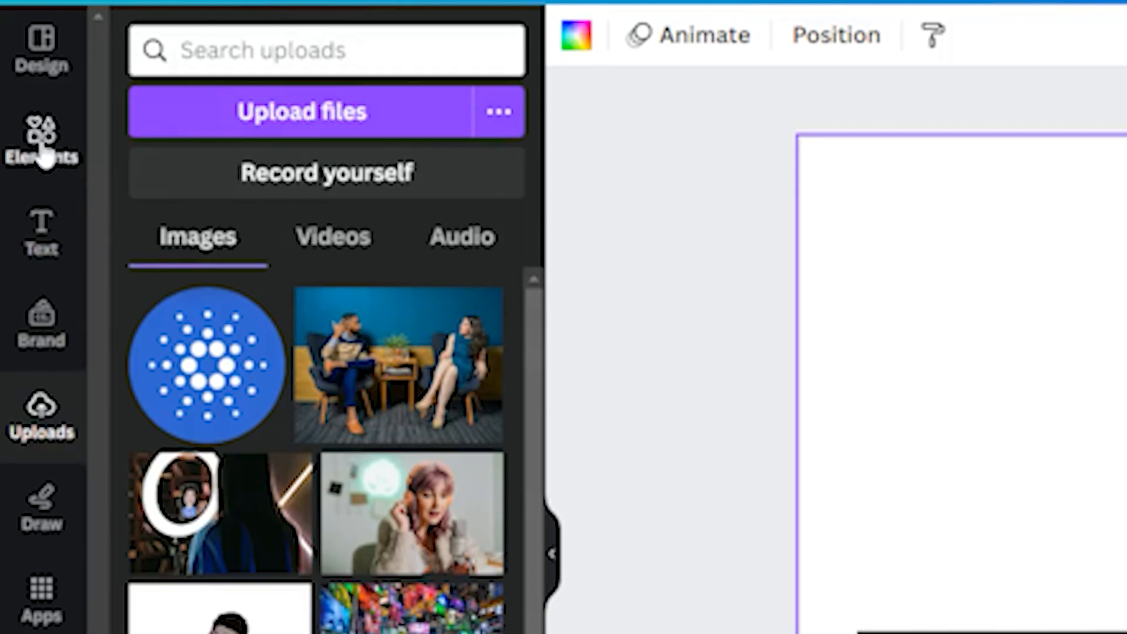
pyautogui.click(42, 154)
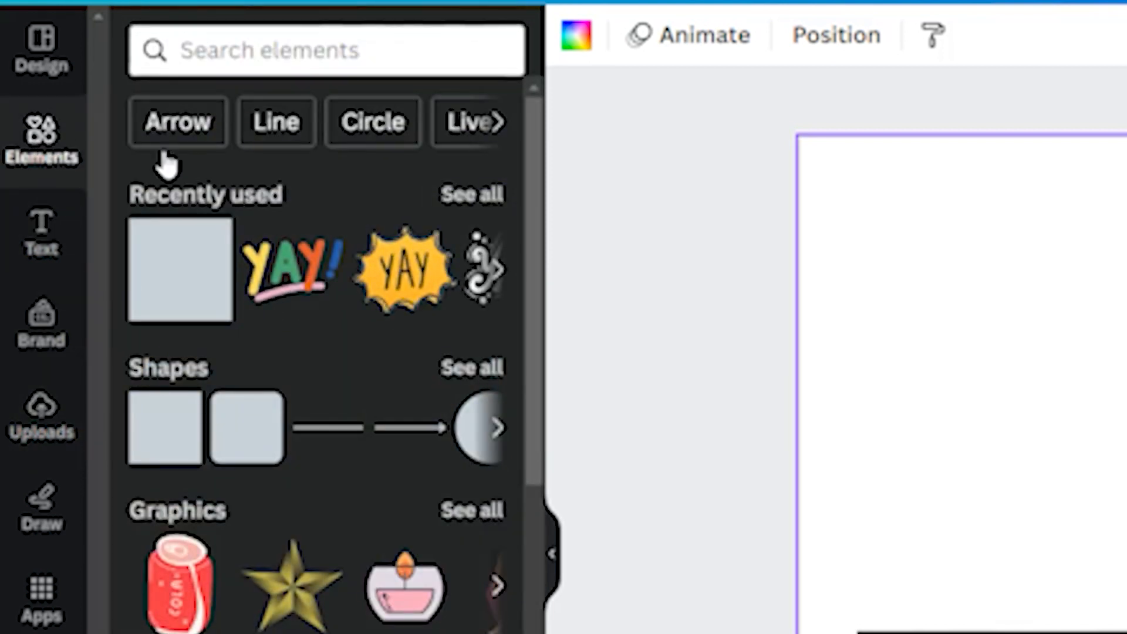
pyautogui.click(203, 51)
pyautogui.write('GAMING')
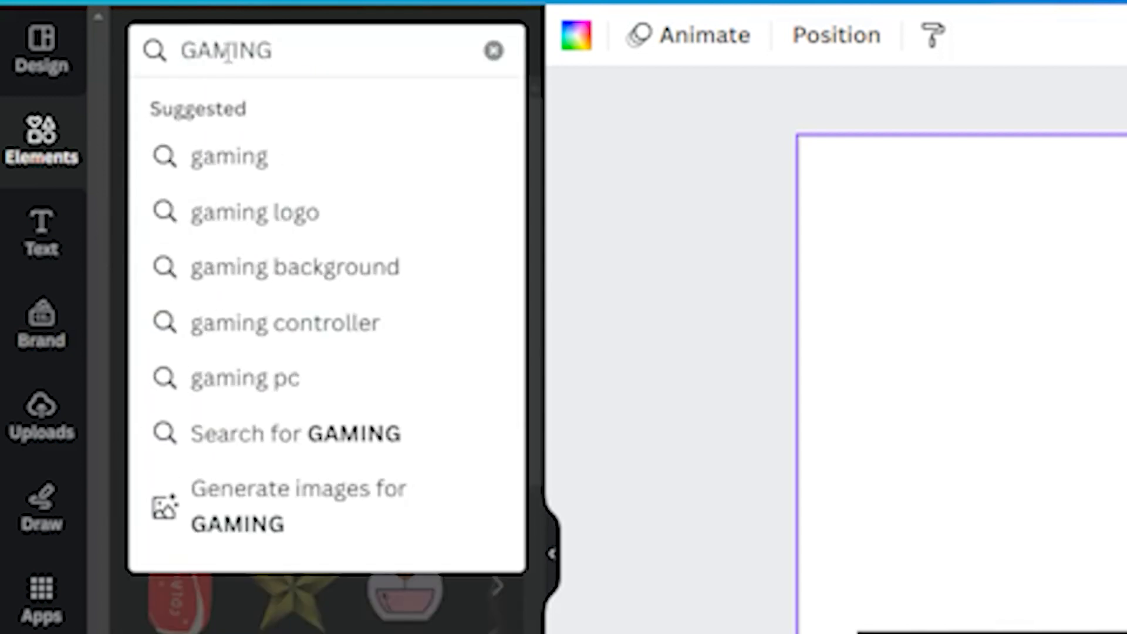
pyautogui.click(261, 178)
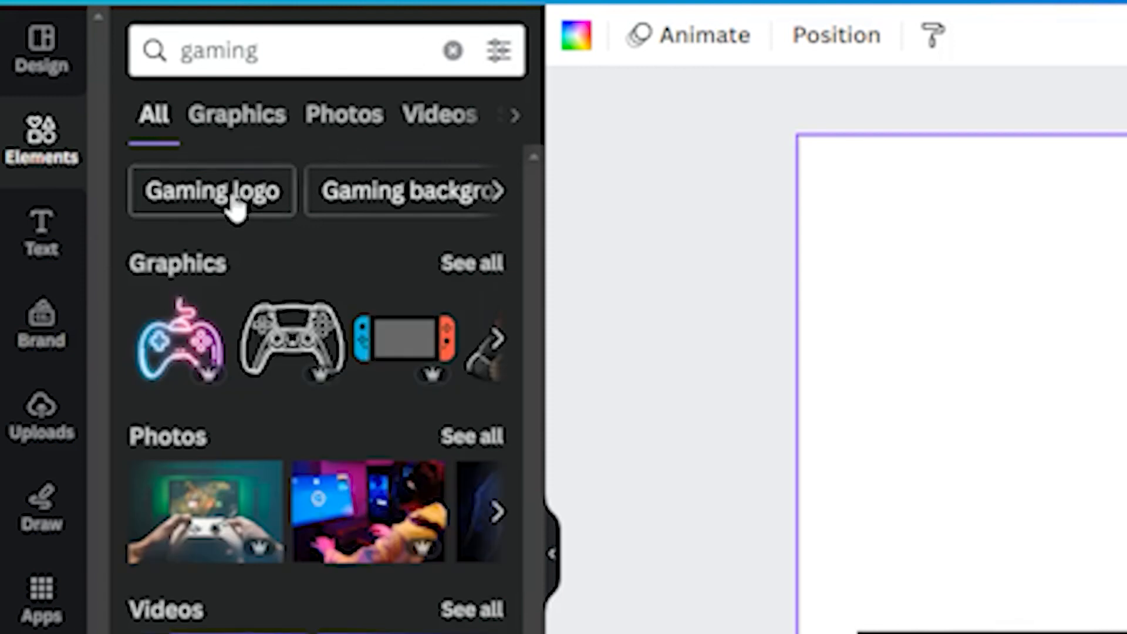
pyautogui.click(228, 201)
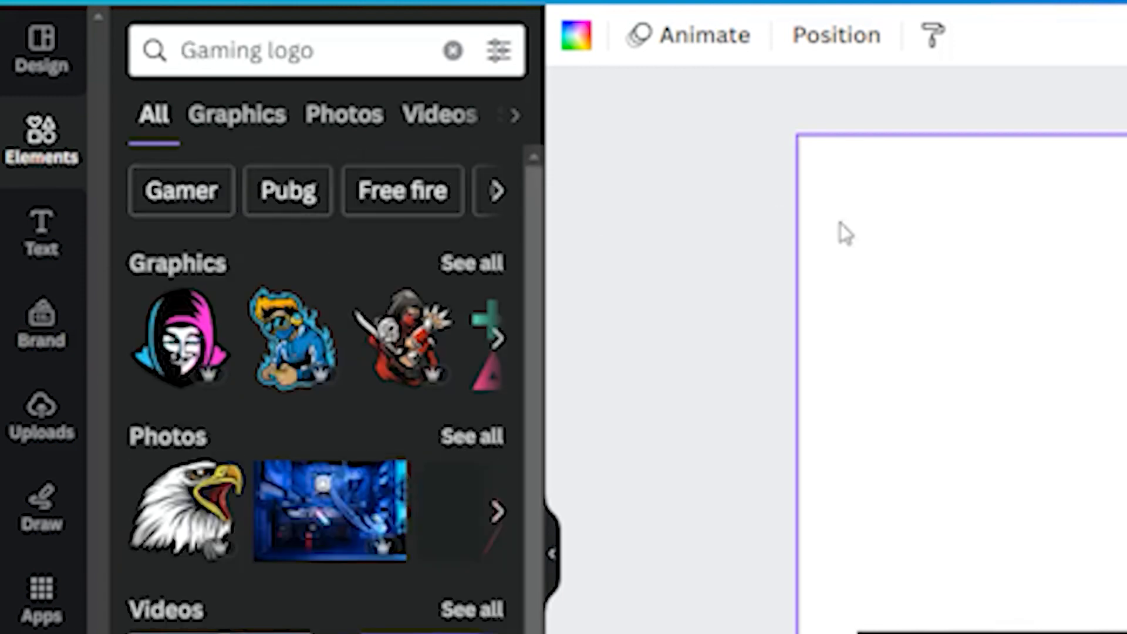
pyautogui.click(472, 263)
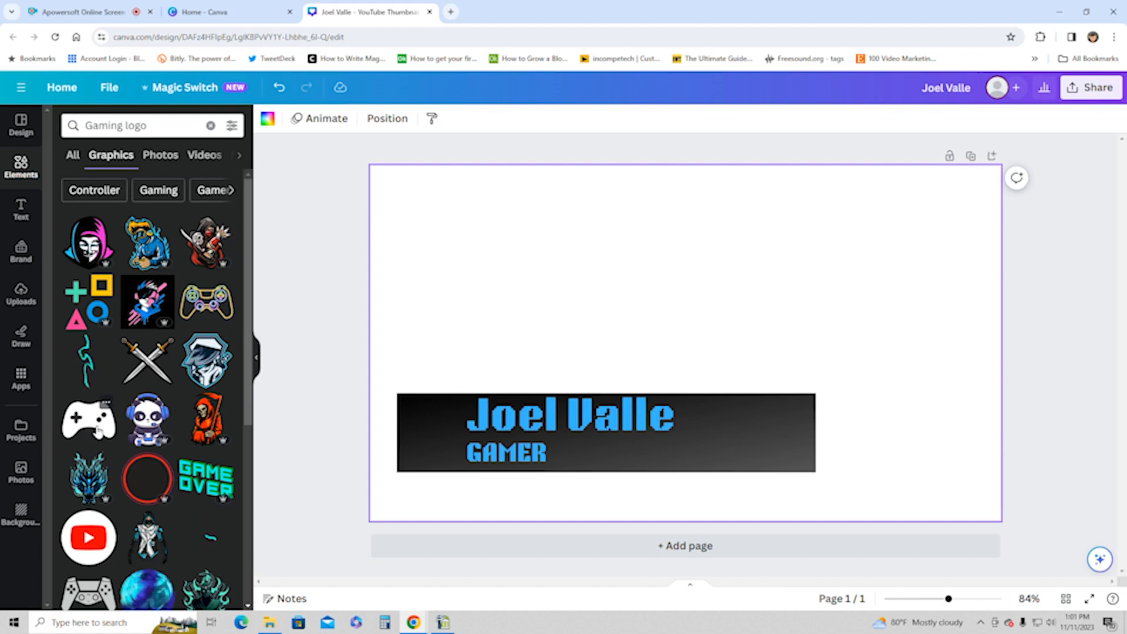
# Step: Add the graphic of a plus, square, triangle and circle, shrink it and place it in the bar to the left of the text
pyautogui.click(85, 306)
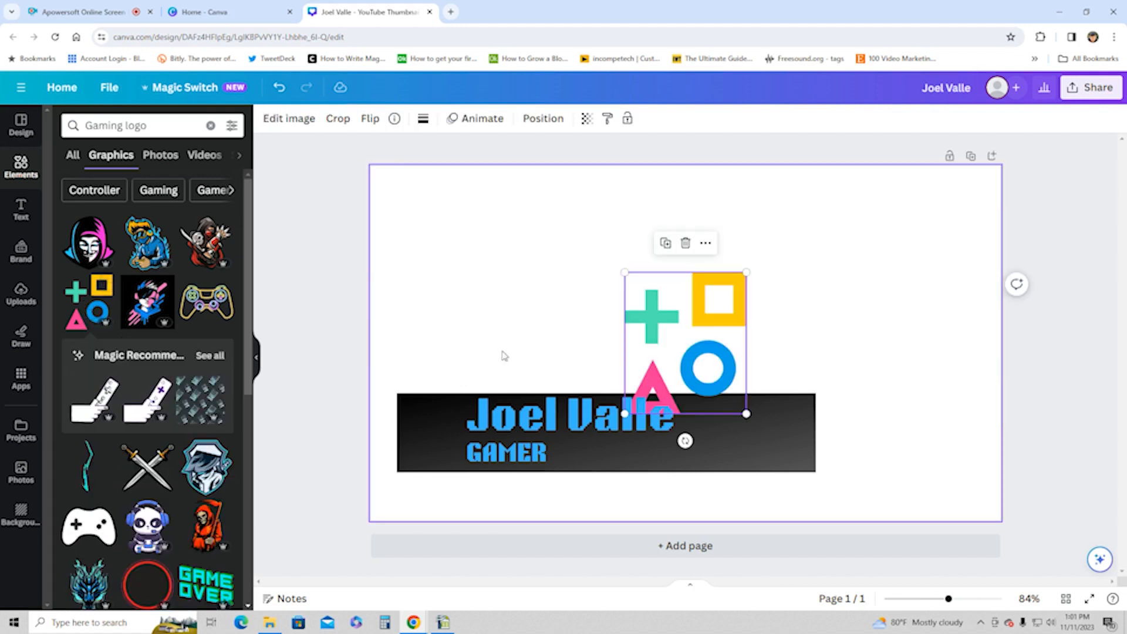
pyautogui.moveTo(663, 329); pyautogui.dragTo(410, 413)
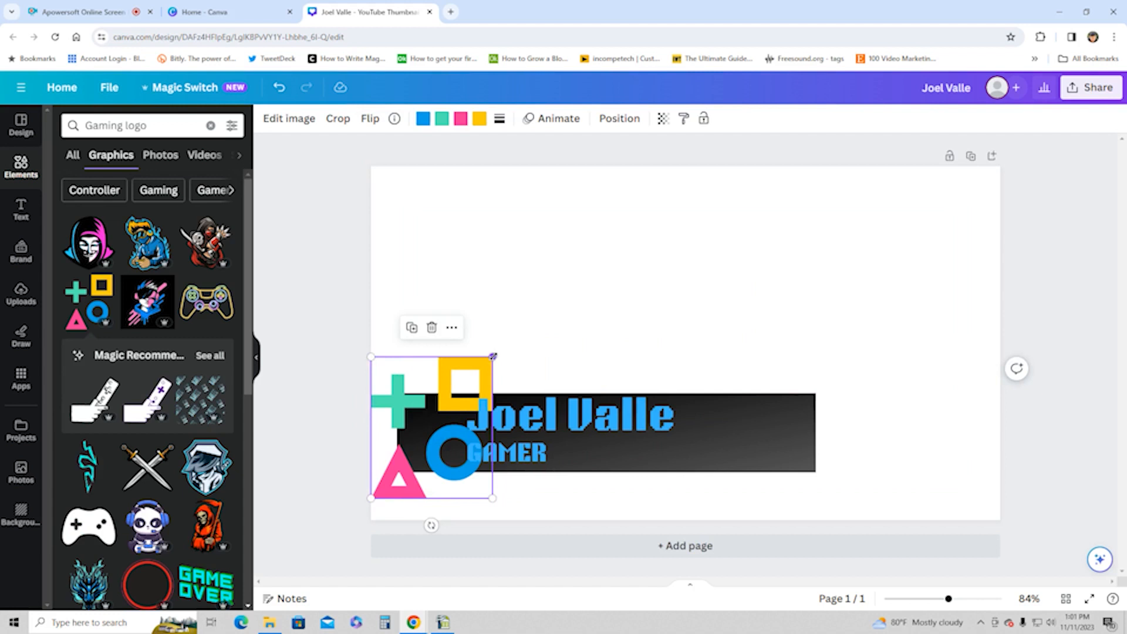
pyautogui.moveTo(493, 356); pyautogui.dragTo(417, 433)
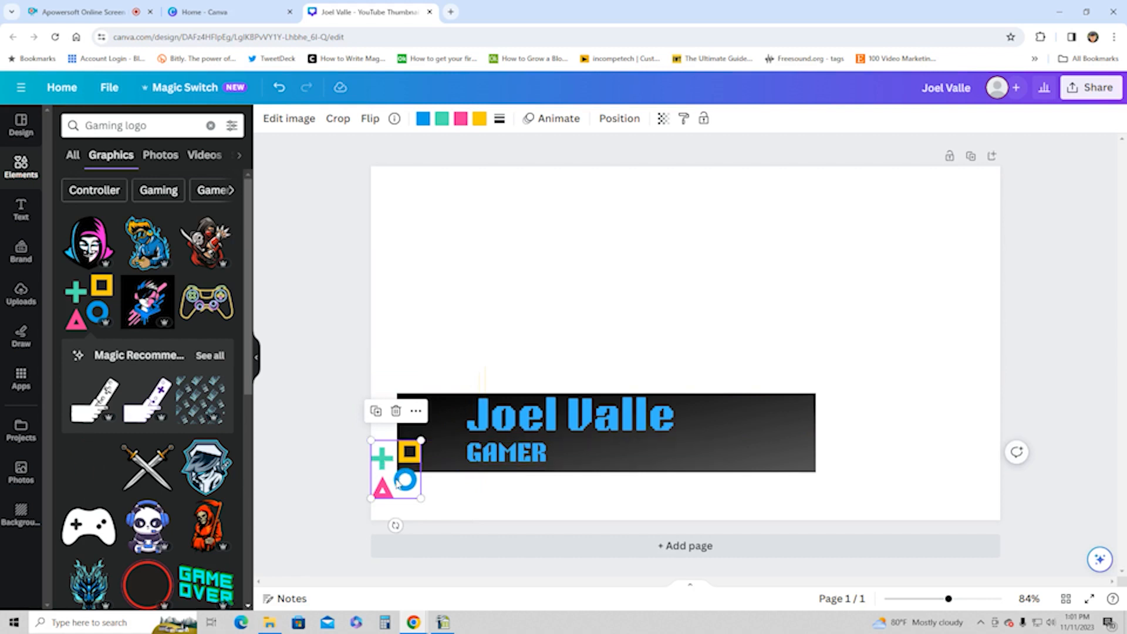
pyautogui.moveTo(397, 482); pyautogui.dragTo(428, 444)
pyautogui.click(457, 245)
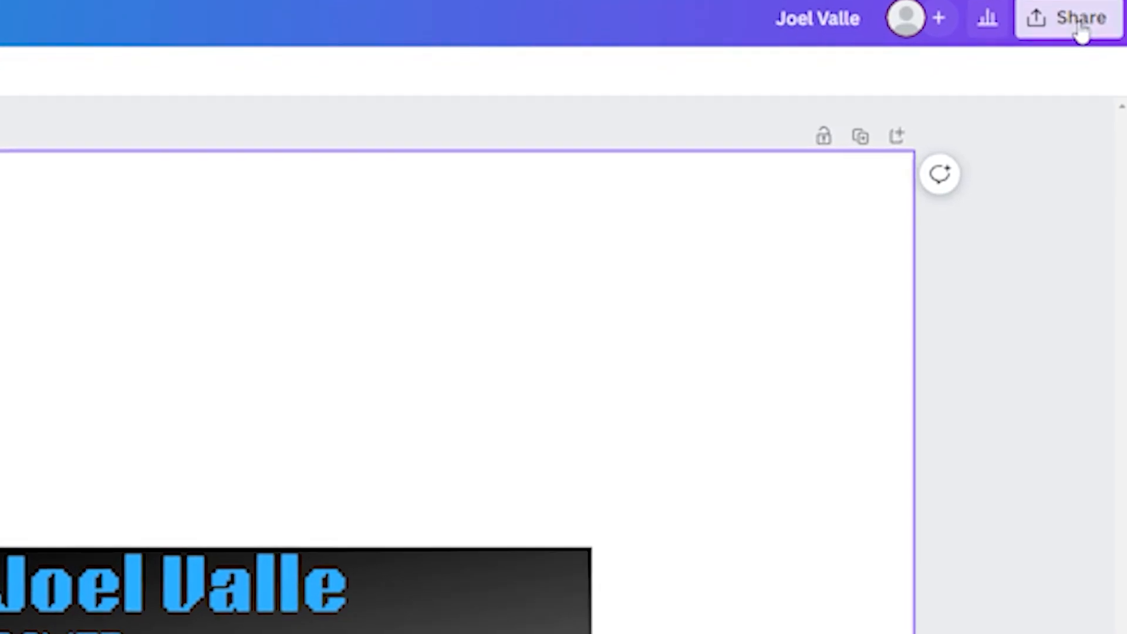
# Step: Download the design as a 1,280 × 720 px PNG with a transparent background
pyautogui.click(1087, 54)
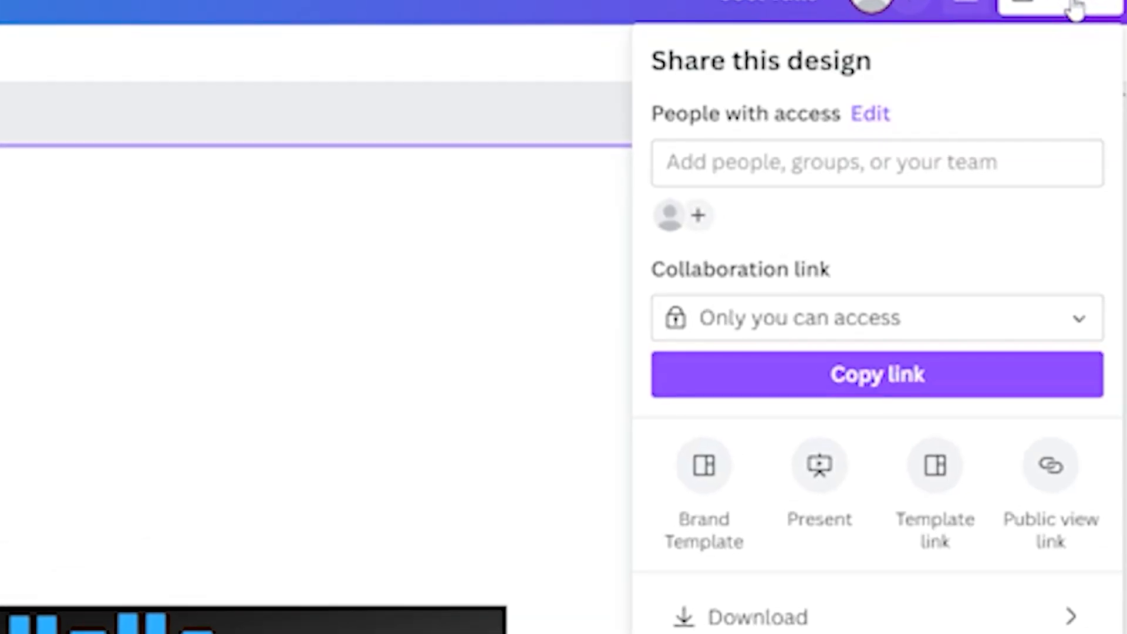
pyautogui.click(759, 619)
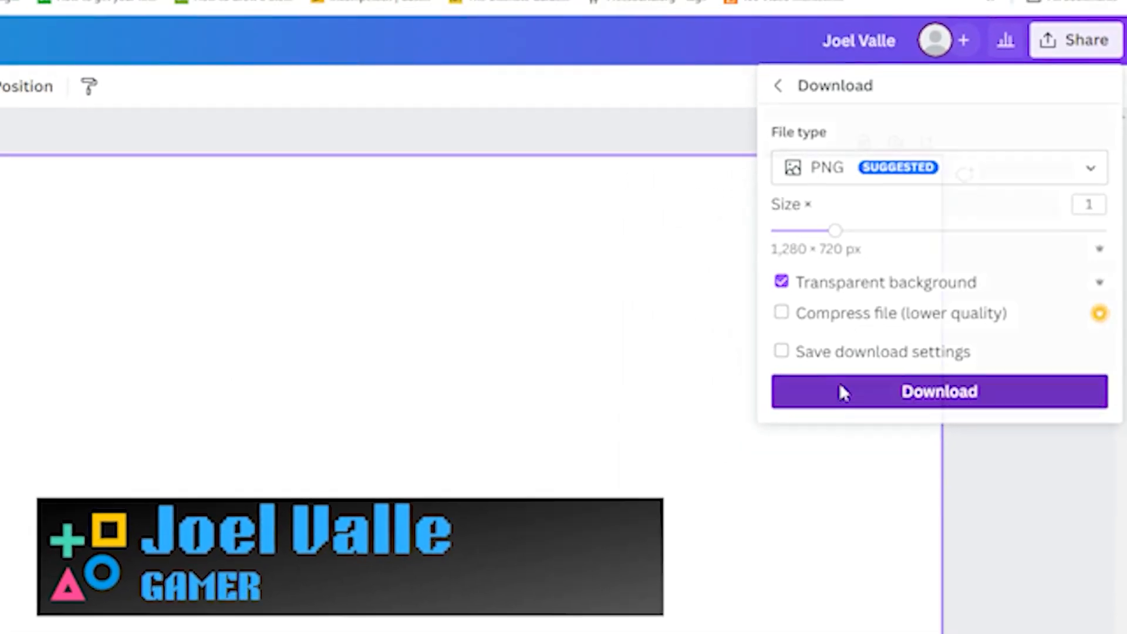
pyautogui.click(840, 391)
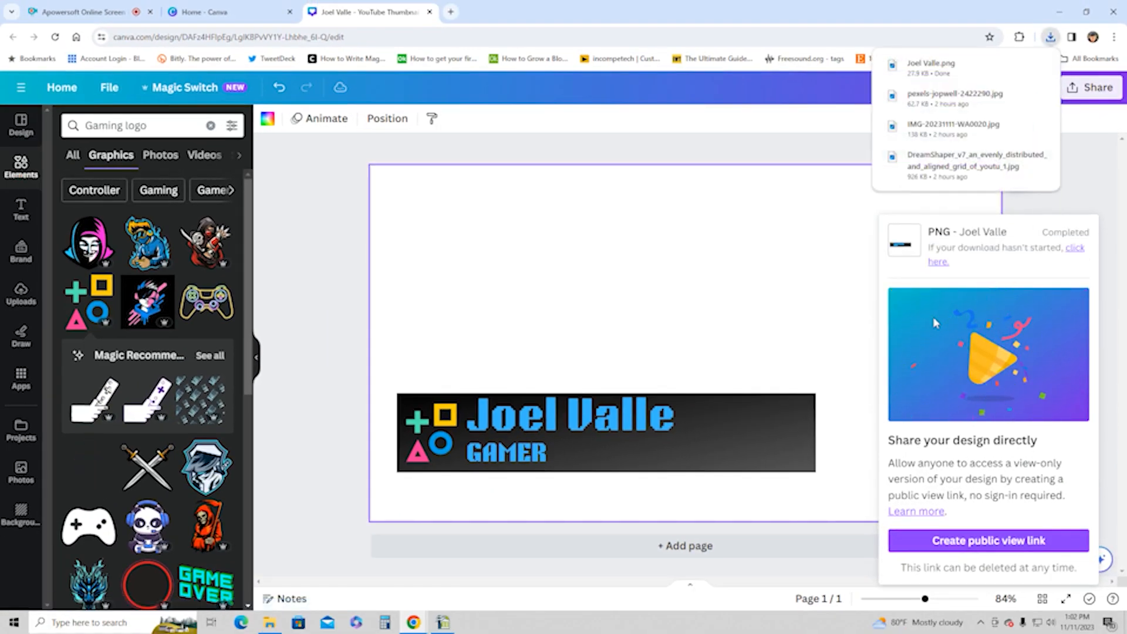
# Step: Stretch the dark gradient bar to the right, close to the page edge, and make it slightly taller
pyautogui.click(606, 274)
pyautogui.click(813, 433)
pyautogui.moveTo(813, 432); pyautogui.dragTo(949, 432)
pyautogui.moveTo(948, 392); pyautogui.dragTo(963, 375)
# Step: Move the name heading and the GAMER subheading slightly upward within the enlarged bar
pyautogui.click(559, 428)
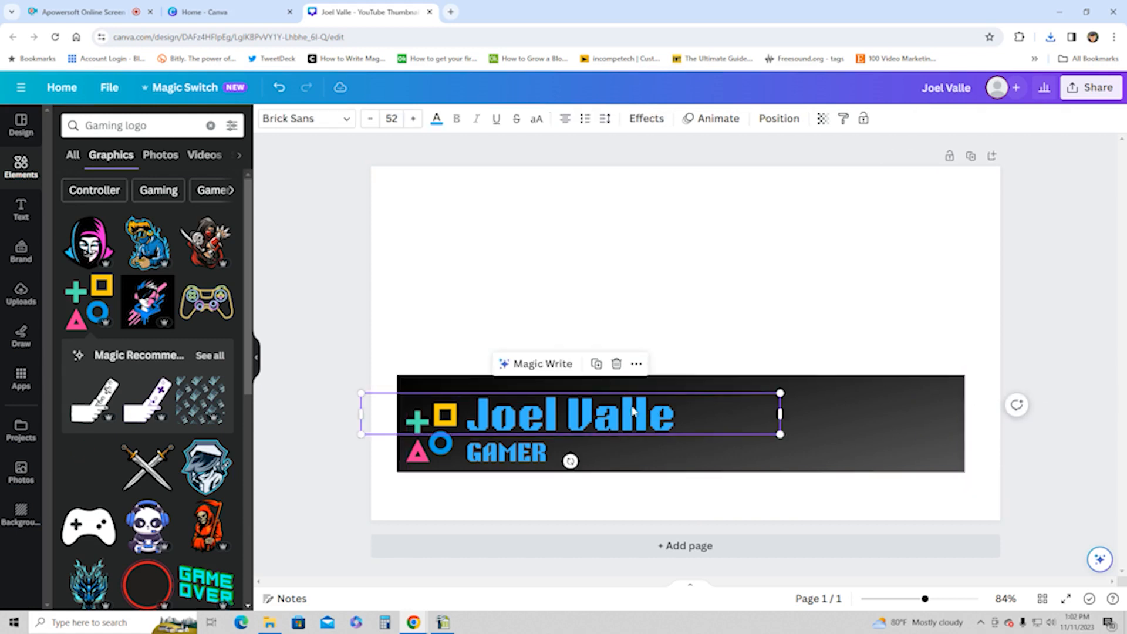
pyautogui.moveTo(561, 424); pyautogui.dragTo(561, 415)
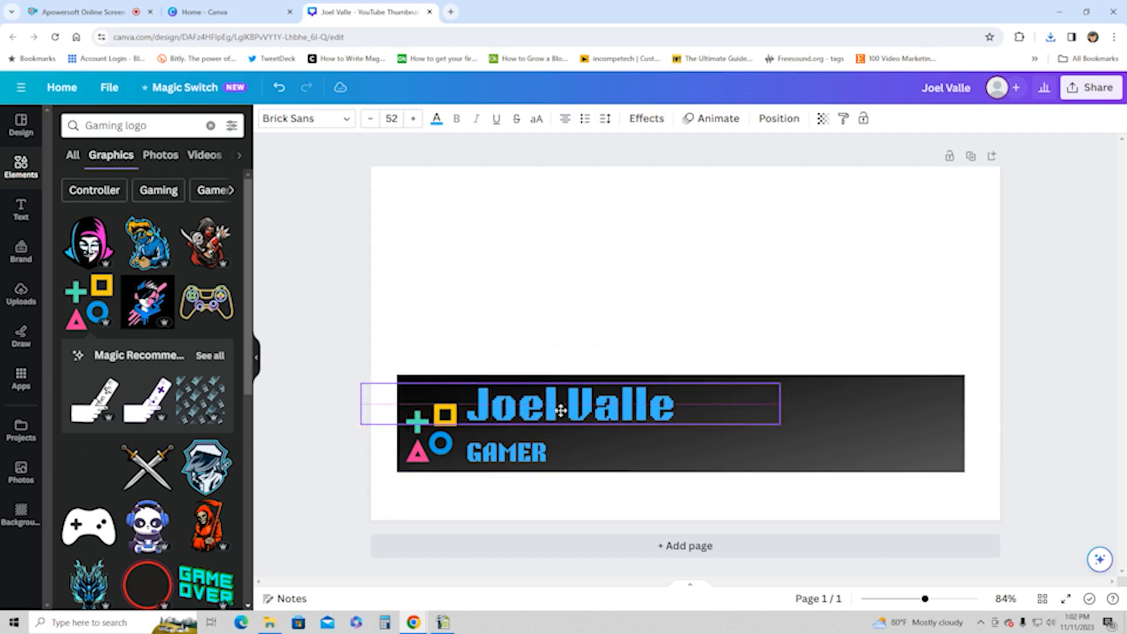
pyautogui.click(535, 455)
pyautogui.moveTo(534, 454); pyautogui.dragTo(535, 445)
# Step: Move the name heading to the right, clear of the four-shape graphic, and enlarge the graphic to nearly fill the bar's height
pyautogui.click(376, 408)
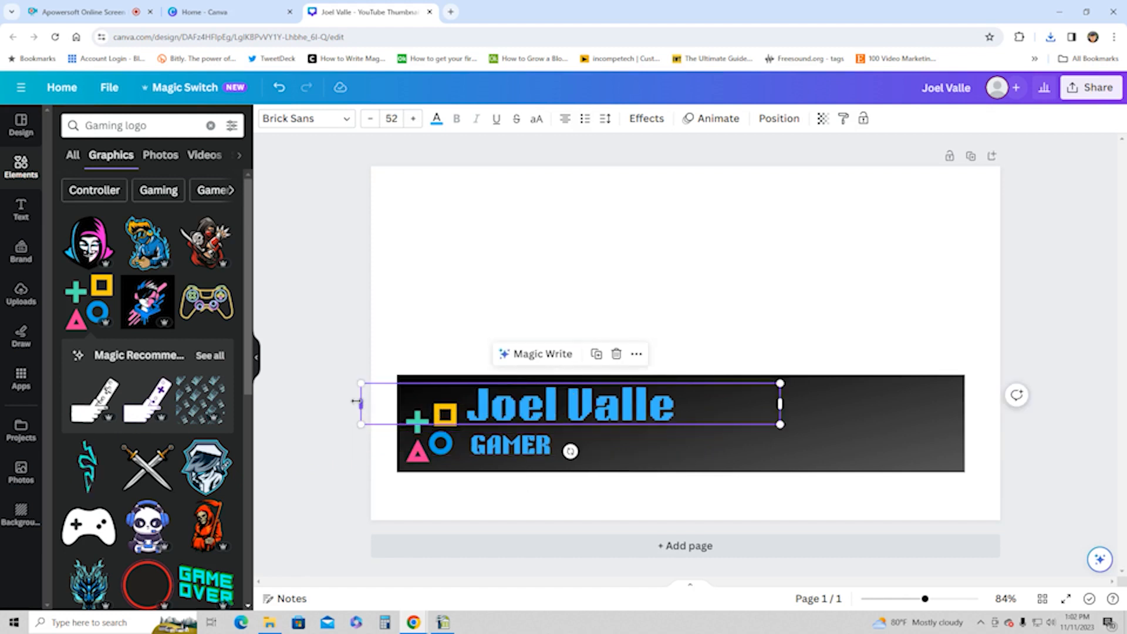
pyautogui.moveTo(359, 403); pyautogui.dragTo(364, 401)
pyautogui.moveTo(487, 403); pyautogui.dragTo(645, 409)
pyautogui.click(434, 427)
pyautogui.moveTo(456, 402); pyautogui.dragTo(426, 409)
# Step: Narrow the name heading's text box to fit its text and place it beside the graphic, left-aligned above GAMER
pyautogui.click(681, 405)
pyautogui.moveTo(681, 405)
pyautogui.mouseDown()
pyautogui.moveTo(650, 388)
pyautogui.moveTo(587, 395)
pyautogui.moveTo(664, 397)
pyautogui.mouseUp()
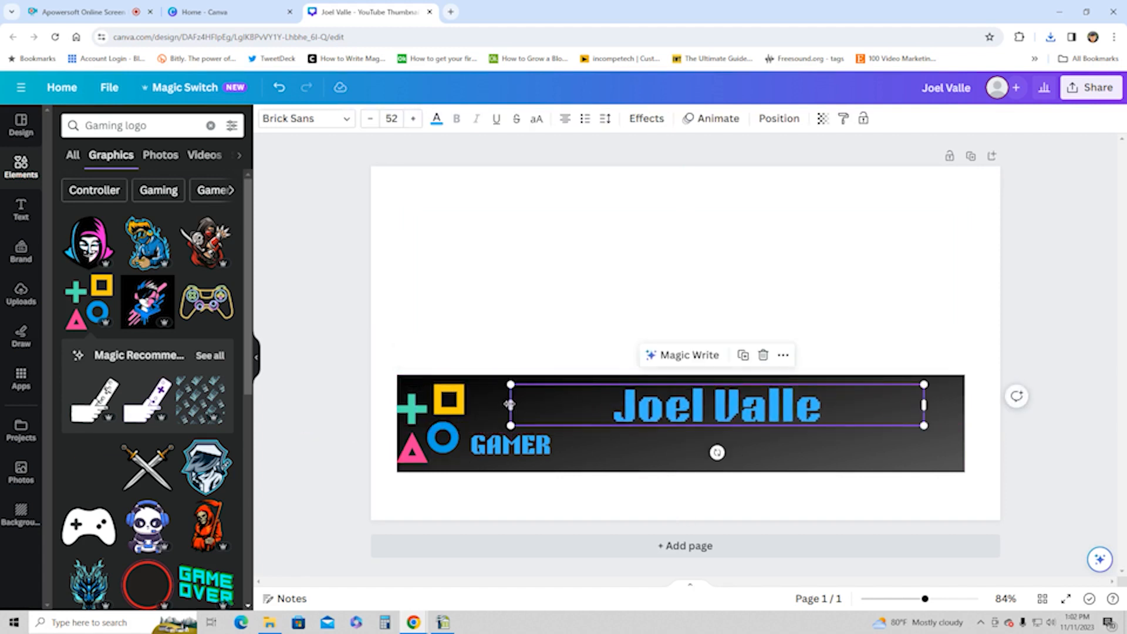
pyautogui.moveTo(510, 404); pyautogui.dragTo(667, 406)
pyautogui.moveTo(756, 405); pyautogui.dragTo(564, 405)
pyautogui.moveTo(473, 404); pyautogui.dragTo(509, 412)
pyautogui.moveTo(581, 397); pyautogui.dragTo(566, 397)
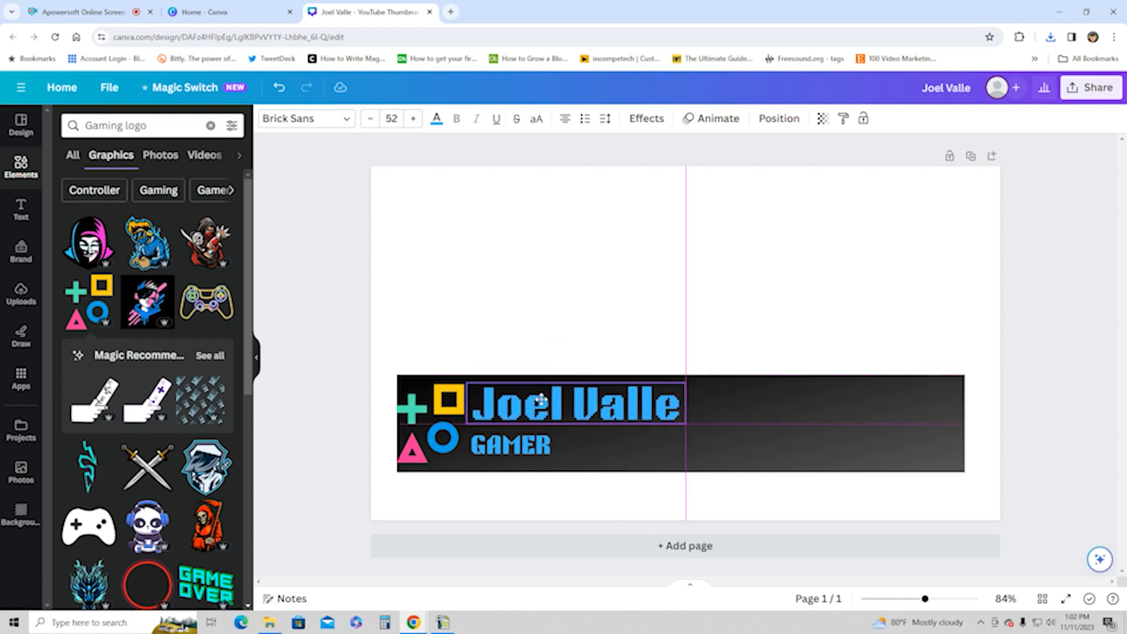
pyautogui.moveTo(538, 403); pyautogui.dragTo(539, 403)
pyautogui.click(508, 301)
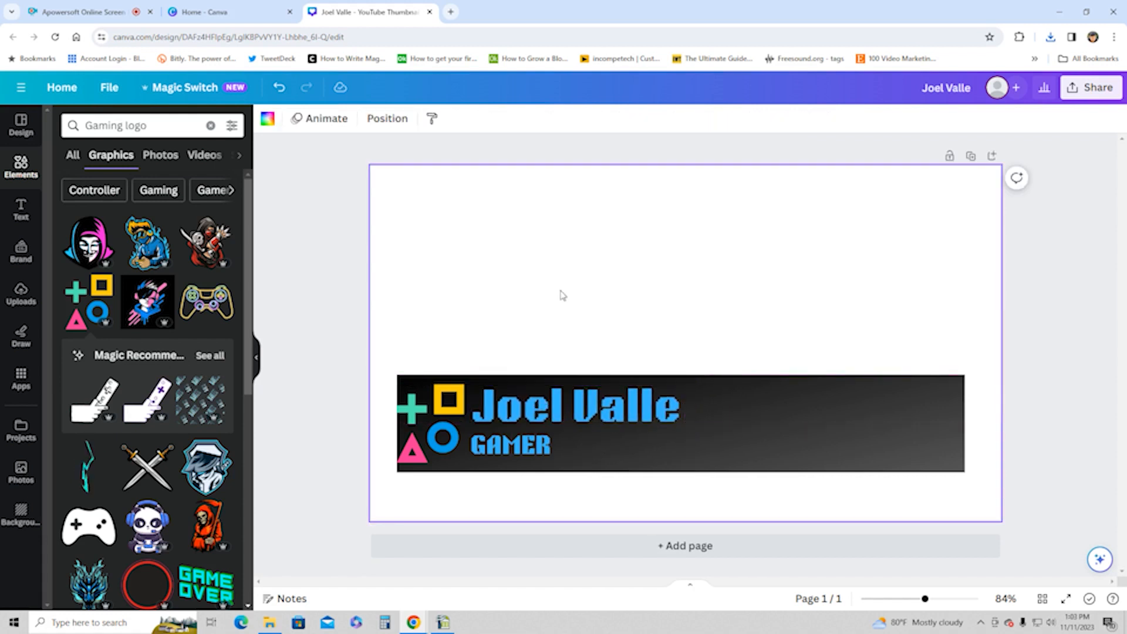